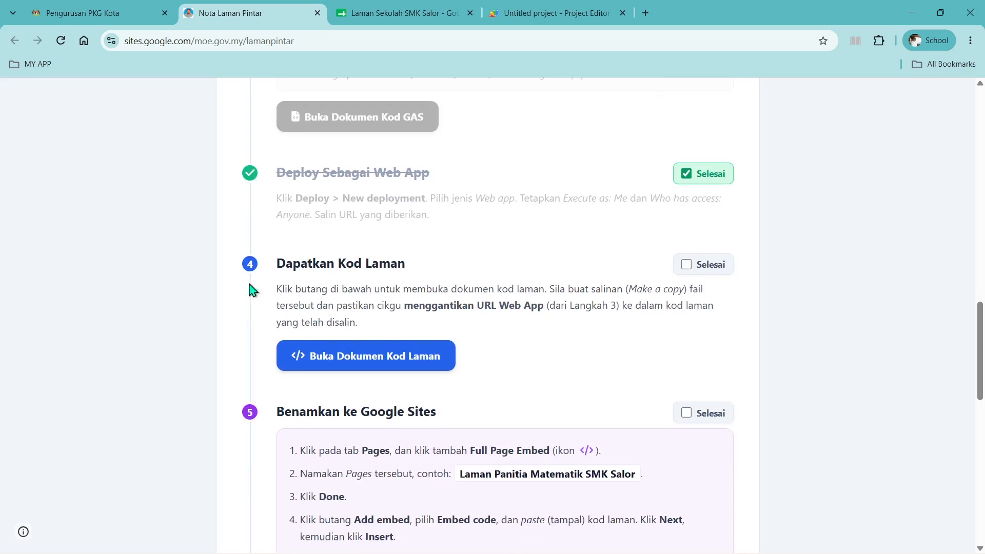
# - Open the site code document linked under "Dapatkan Kod Laman" and make a copy of it
pyautogui.click(304, 278)
pyautogui.click(340, 358)
pyautogui.click(340, 358)
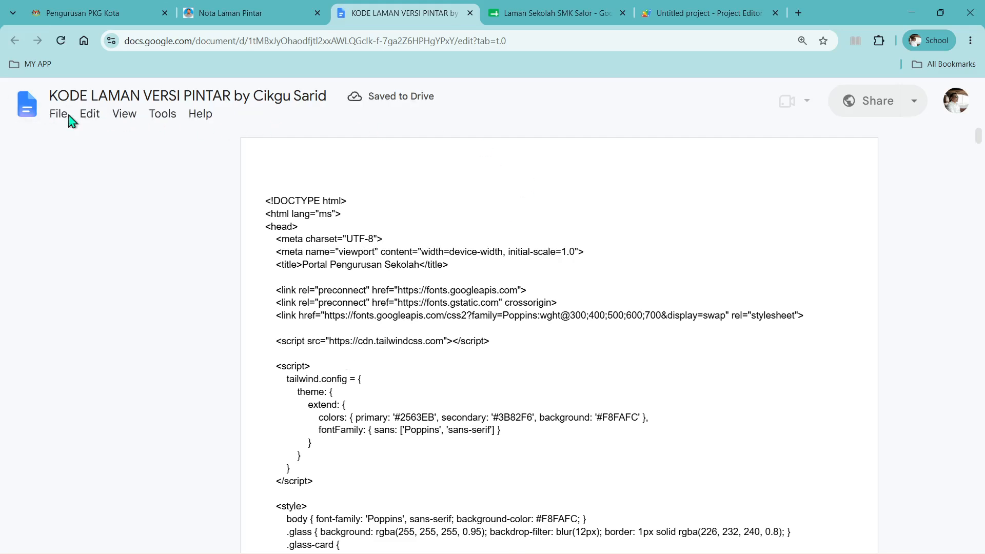
pyautogui.click(63, 116)
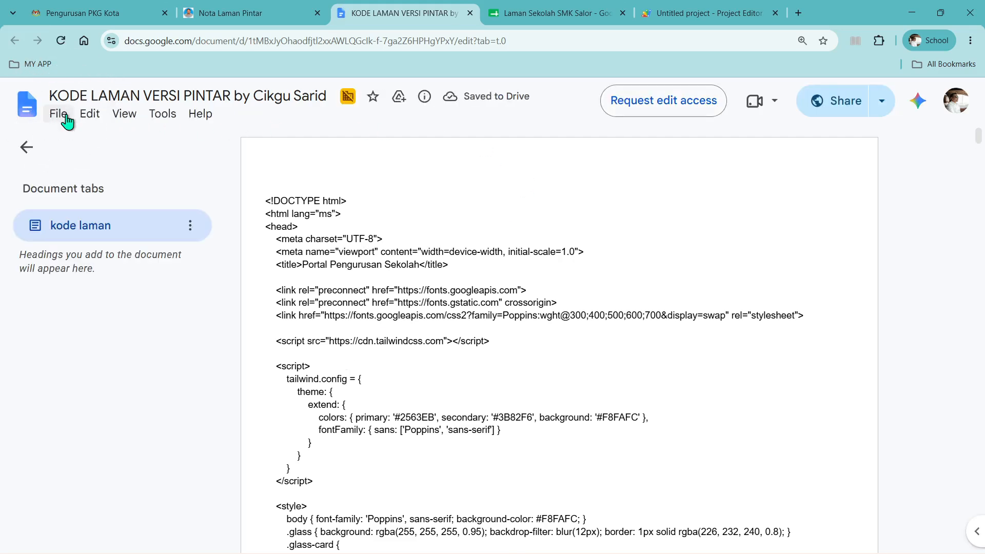
pyautogui.click(131, 200)
pyautogui.click(590, 429)
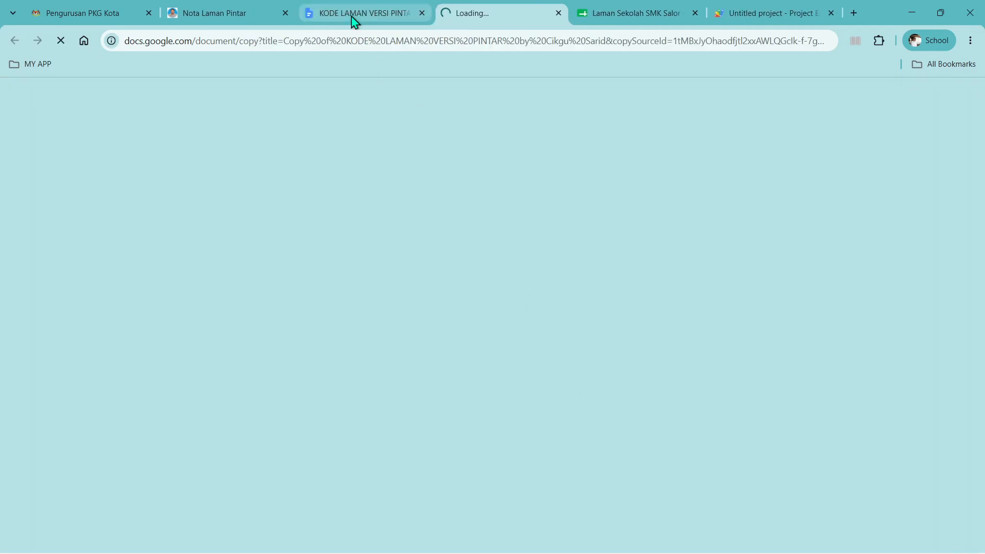
# - Close the original code document and mark "Dapatkan Kod Laman" as Selesai in the guide
pyautogui.click(354, 20)
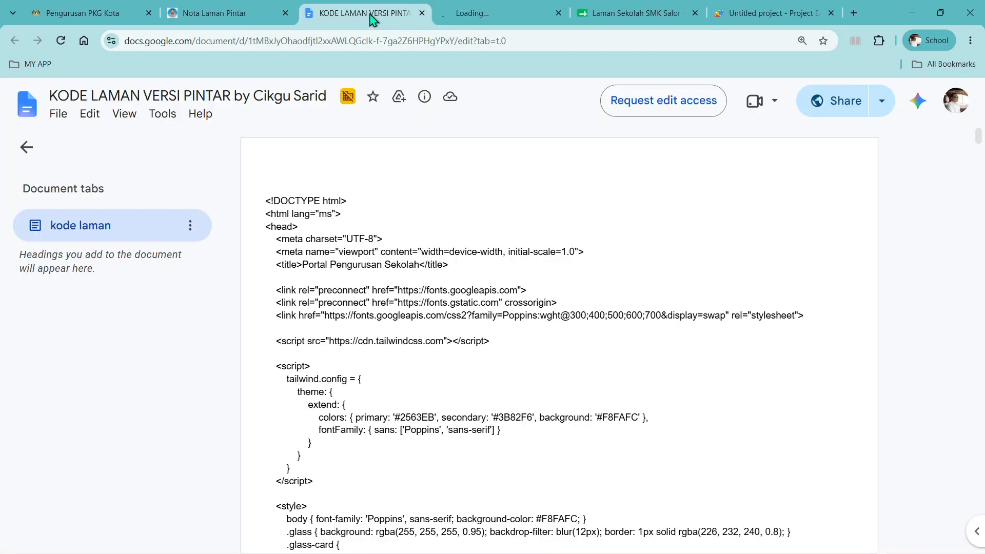
pyautogui.click(421, 13)
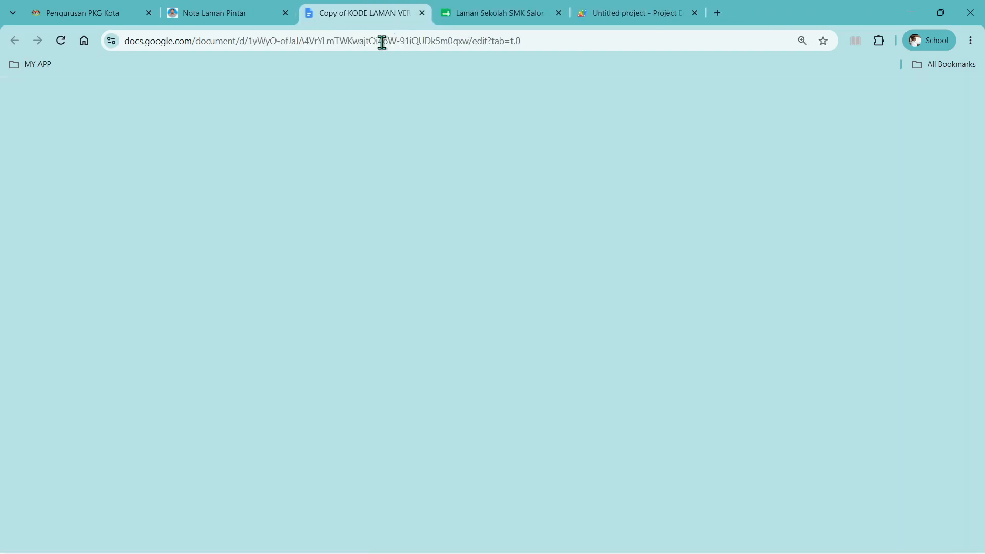
pyautogui.click(254, 8)
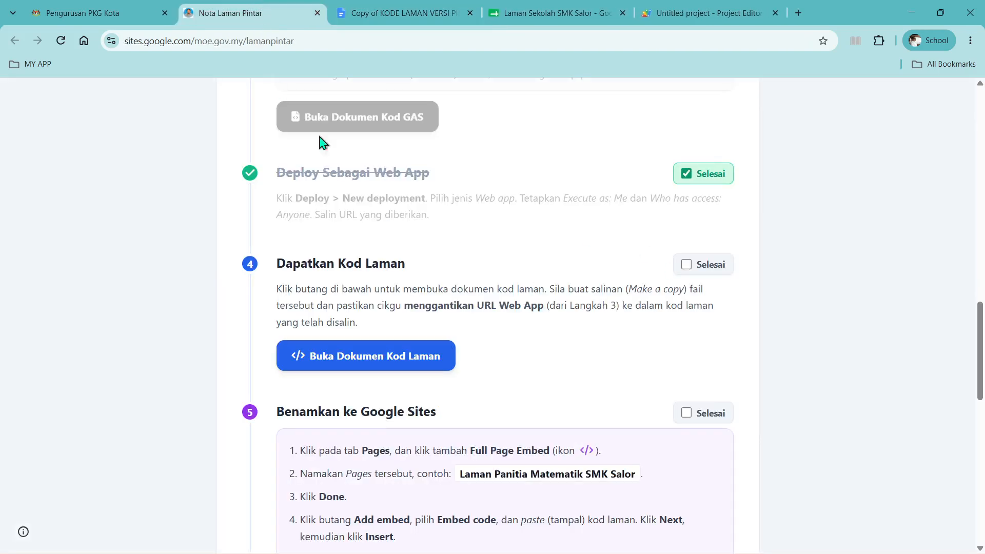
pyautogui.click(686, 265)
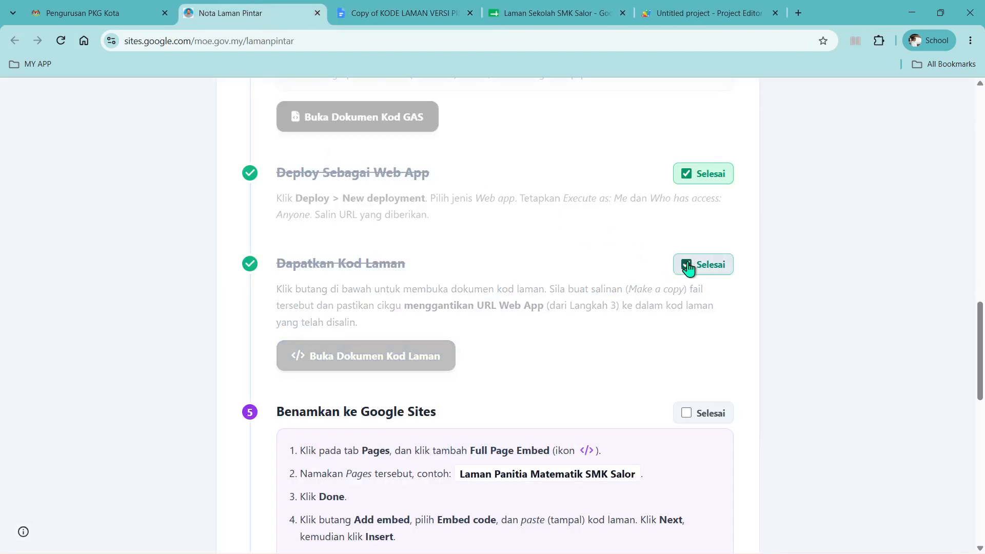
# - Search the copied code document for "web_" to locate the WEB_APP_URL constant
pyautogui.scroll(-4, 572, 297)
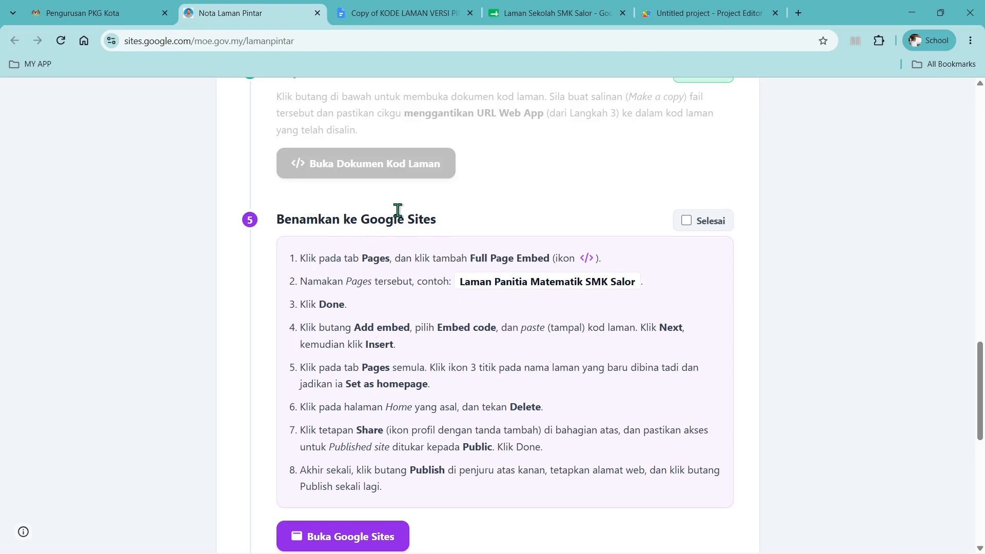
pyautogui.scroll(3, 446, 202)
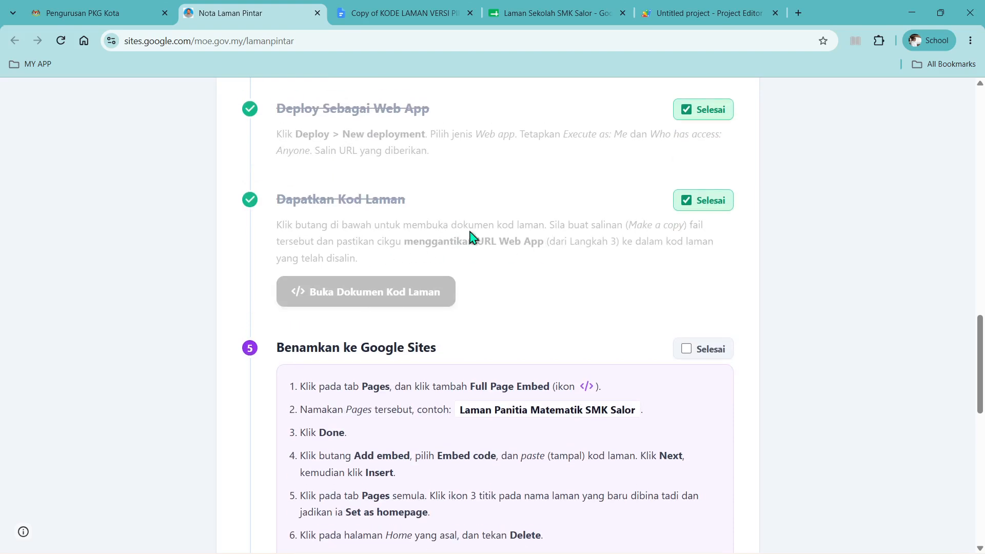
pyautogui.click(428, 13)
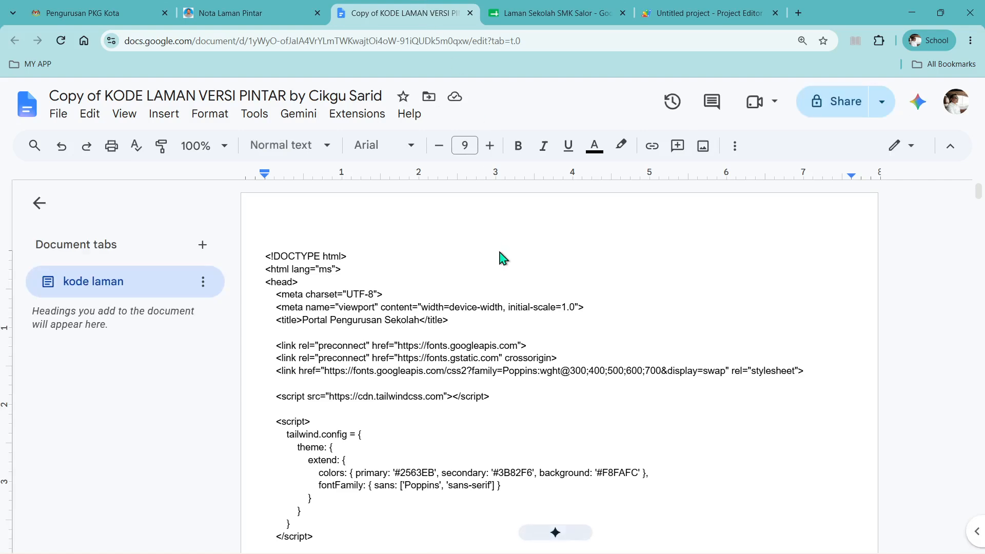
pyautogui.hotkey('ctrl', 'f')
pyautogui.write('web')
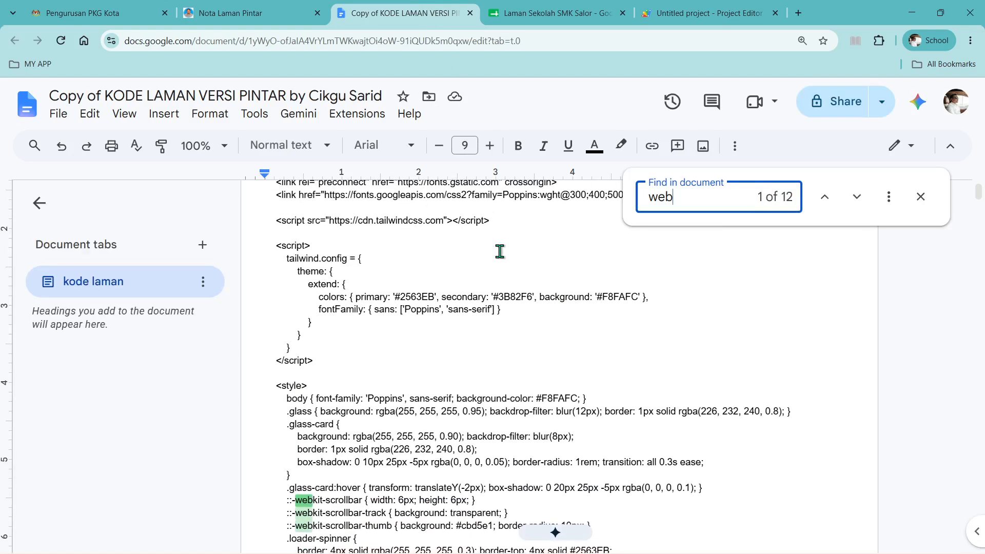
pyautogui.write('_')
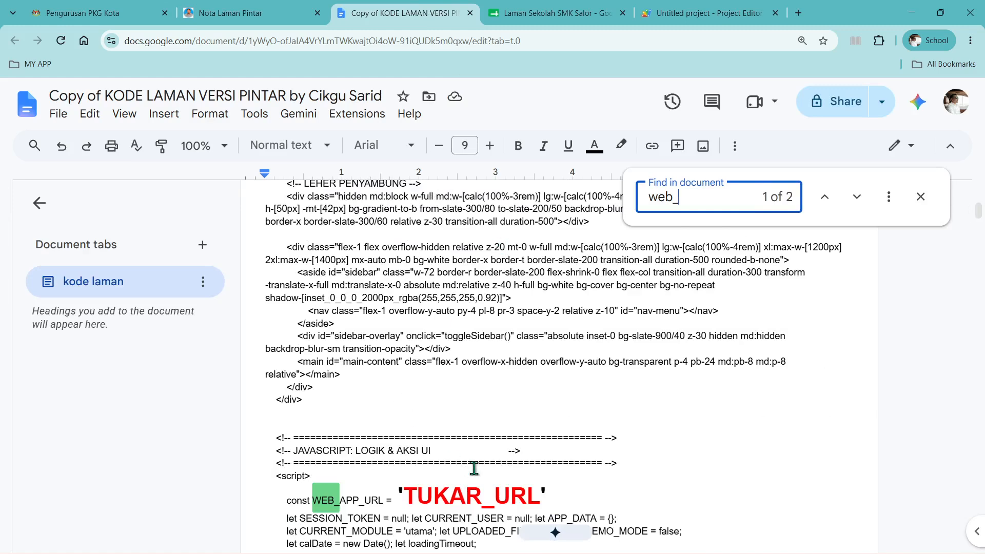
pyautogui.scroll(-3, 477, 405)
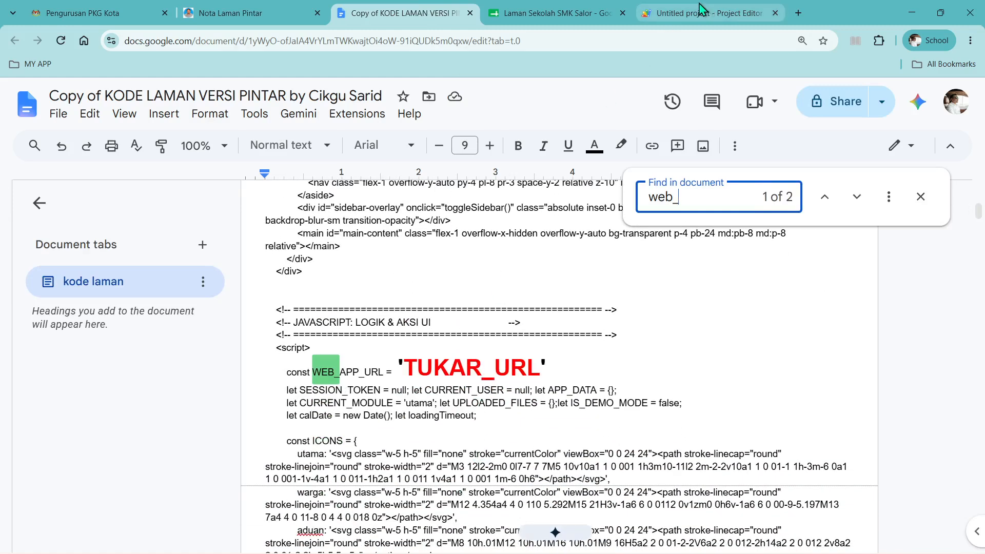
# - Copy the web app URL of the new deployment in the Apps Script project
pyautogui.click(302, 14)
pyautogui.scroll(-3, 540, 389)
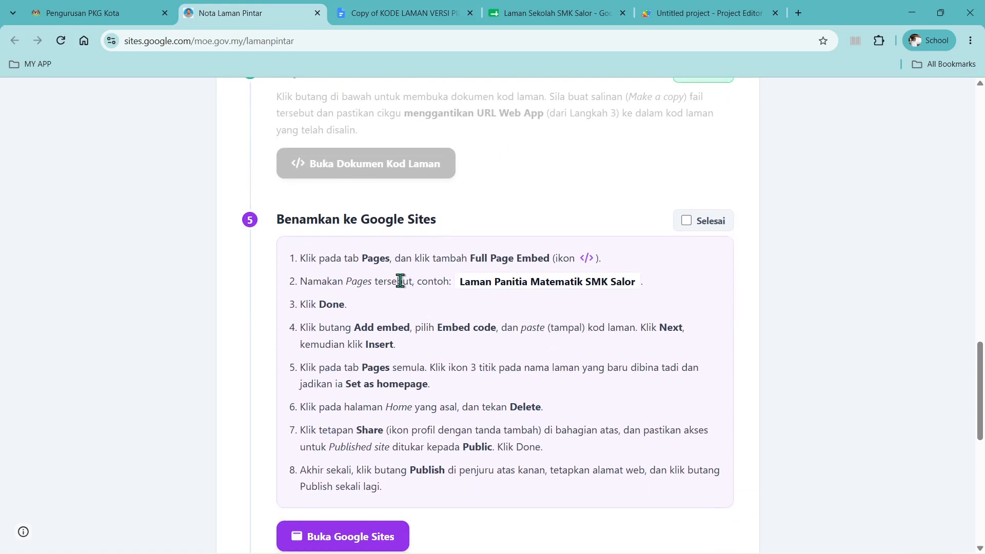
pyautogui.scroll(1, 466, 276)
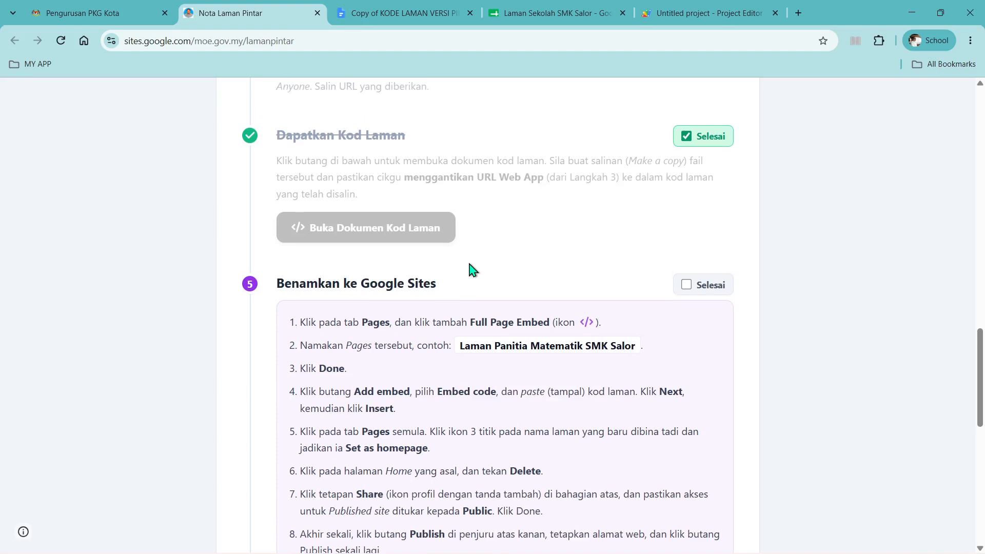
pyautogui.scroll(-2, 530, 265)
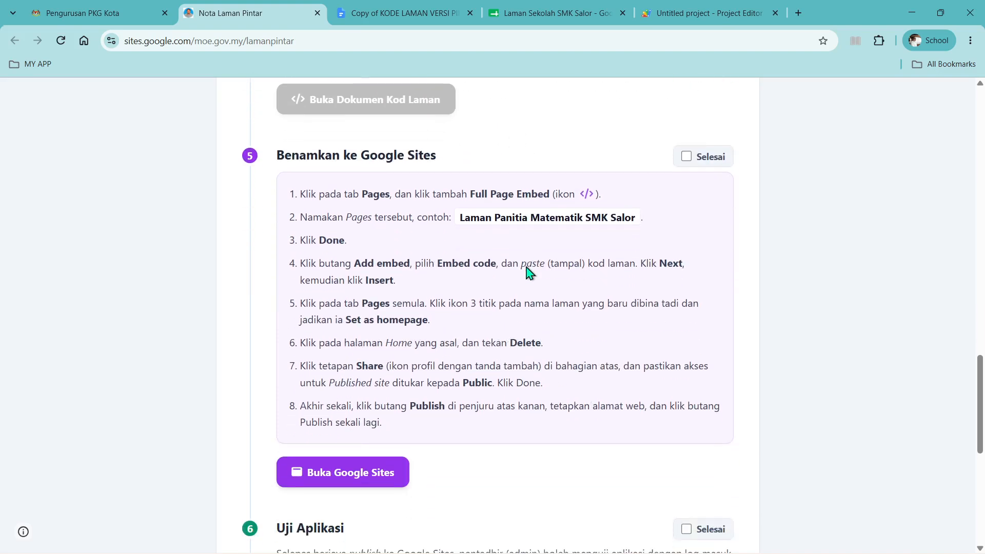
pyautogui.scroll(3, 529, 271)
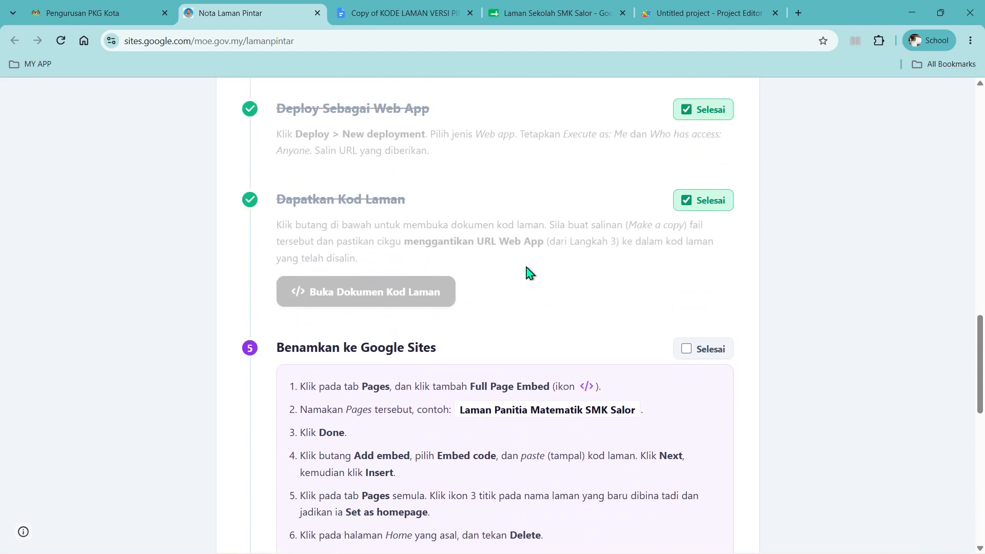
pyautogui.click(685, 13)
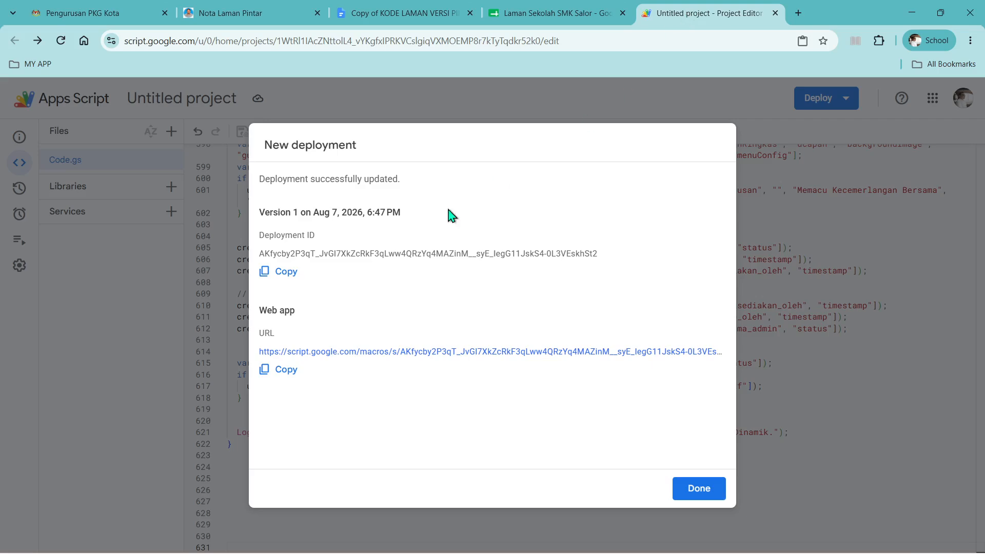
pyautogui.click(274, 372)
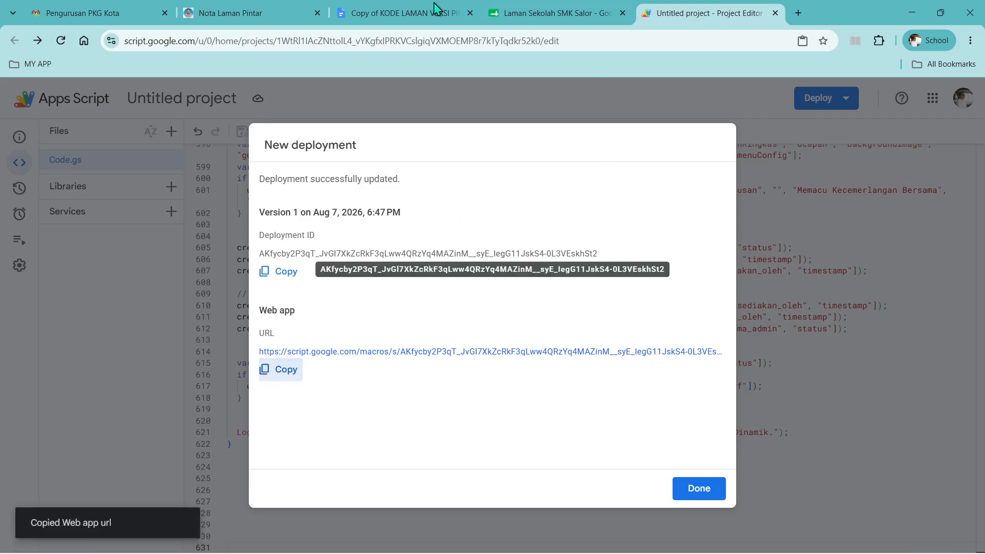
# - Replace the TUKAR_URL placeholder of WEB_APP_URL in the copied code document with the copied web app URL and end the search
pyautogui.click(374, 7)
pyautogui.doubleClick(465, 372)
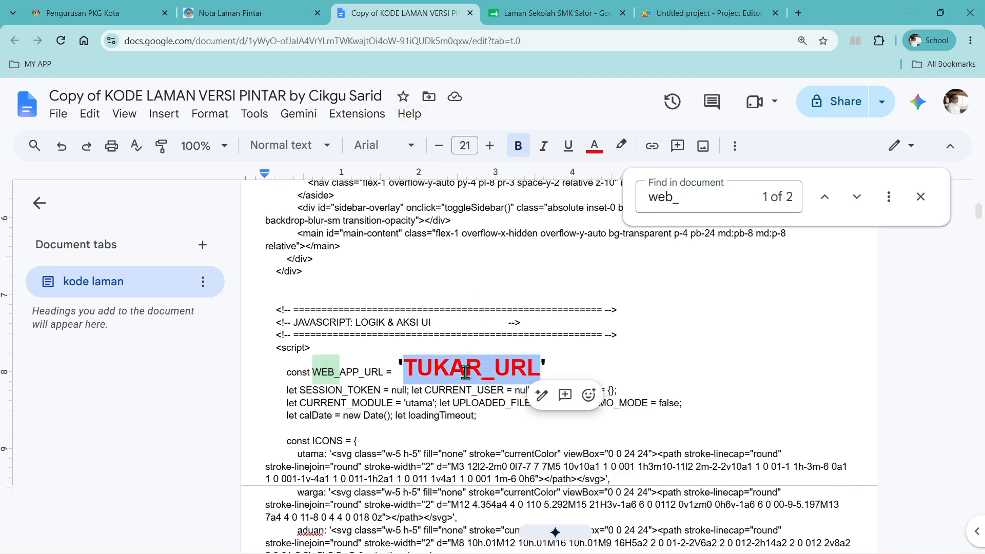
pyautogui.rightClick(465, 372)
pyautogui.click(533, 211)
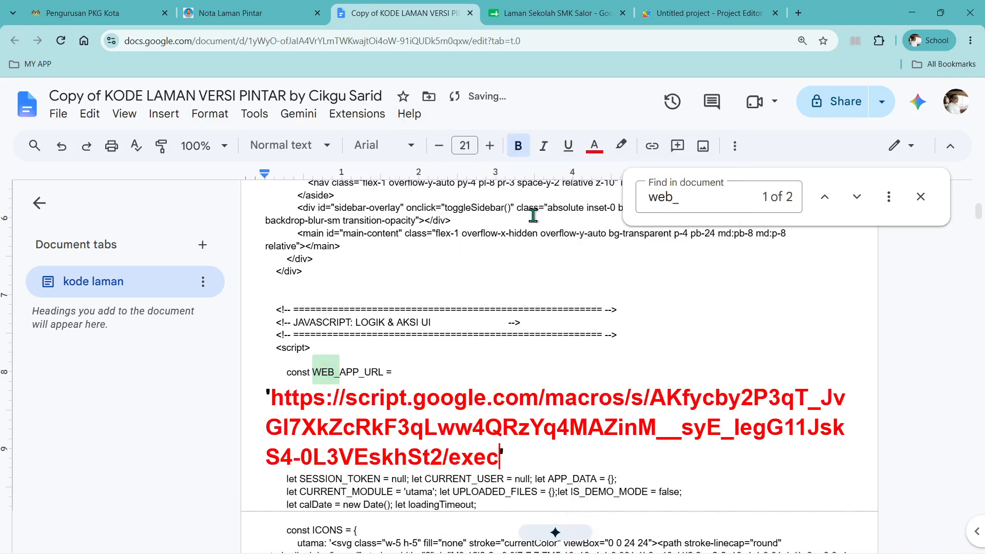
pyautogui.click(920, 197)
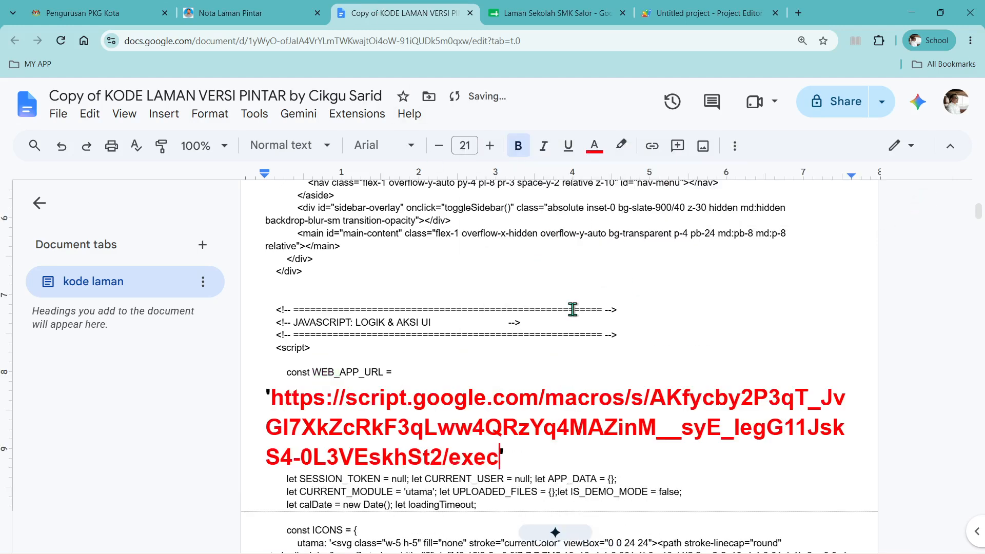
# - Review the guide's instructions on replacing the URL Web App and on "Benamkan ke Google Sites"
pyautogui.click(258, 8)
pyautogui.scroll(-1, 553, 297)
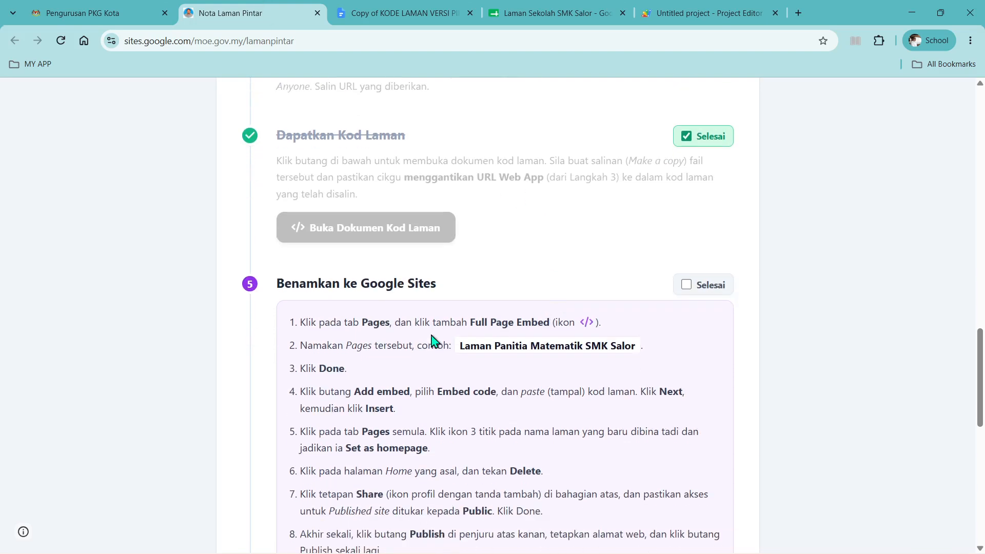
pyautogui.scroll(-1, 451, 339)
pyautogui.moveTo(367, 224); pyautogui.dragTo(433, 216)
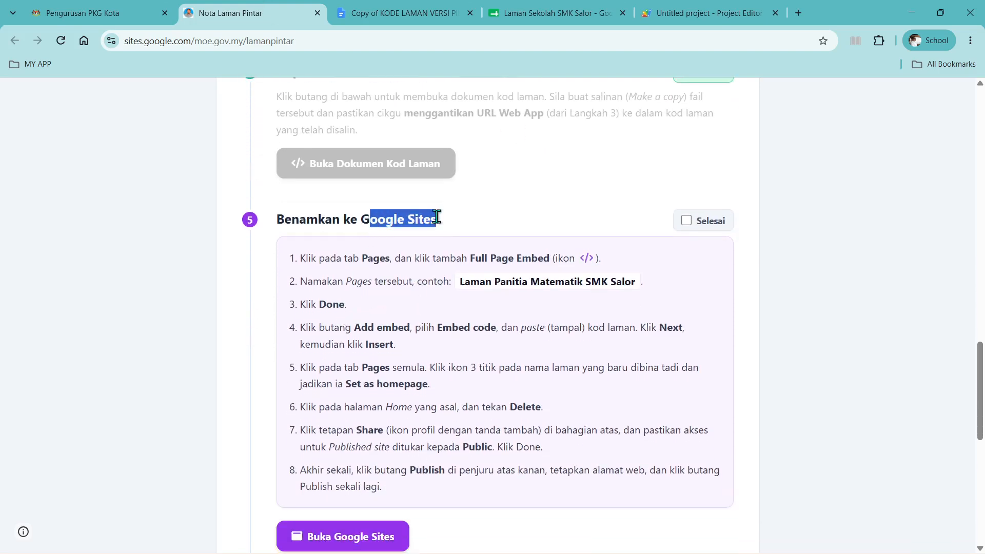
pyautogui.click(448, 224)
pyautogui.scroll(4, 454, 229)
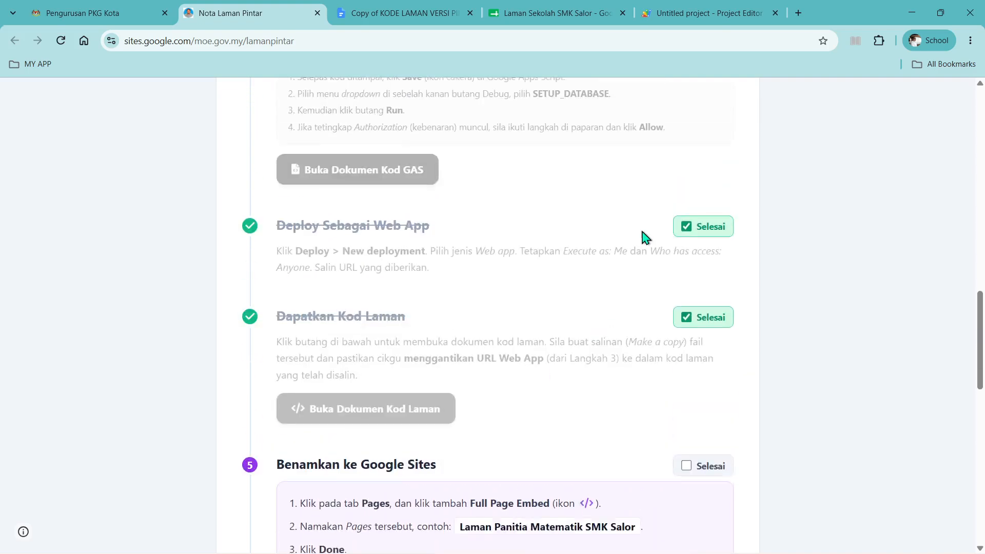
pyautogui.scroll(-1, 641, 238)
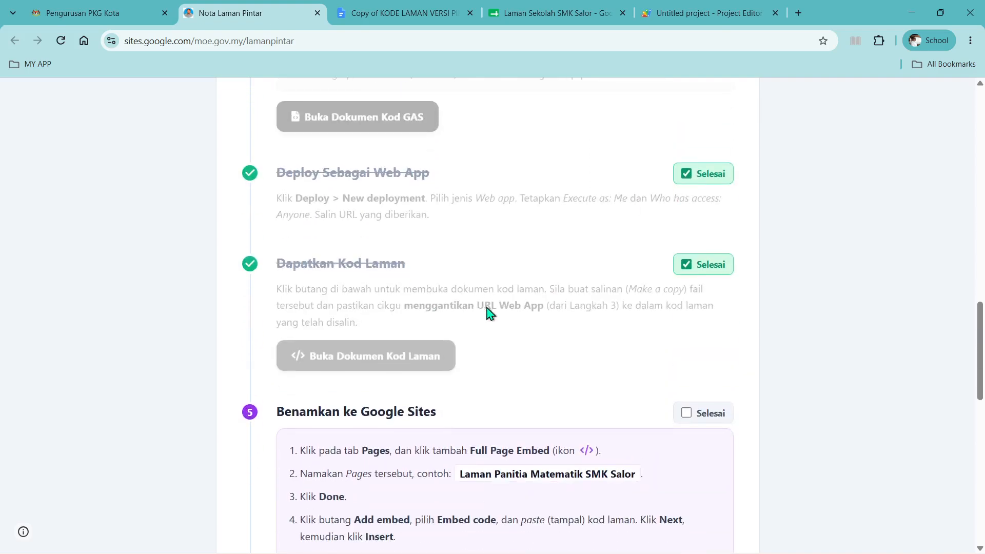
pyautogui.moveTo(477, 307); pyautogui.dragTo(544, 306)
pyautogui.scroll(-4, 407, 334)
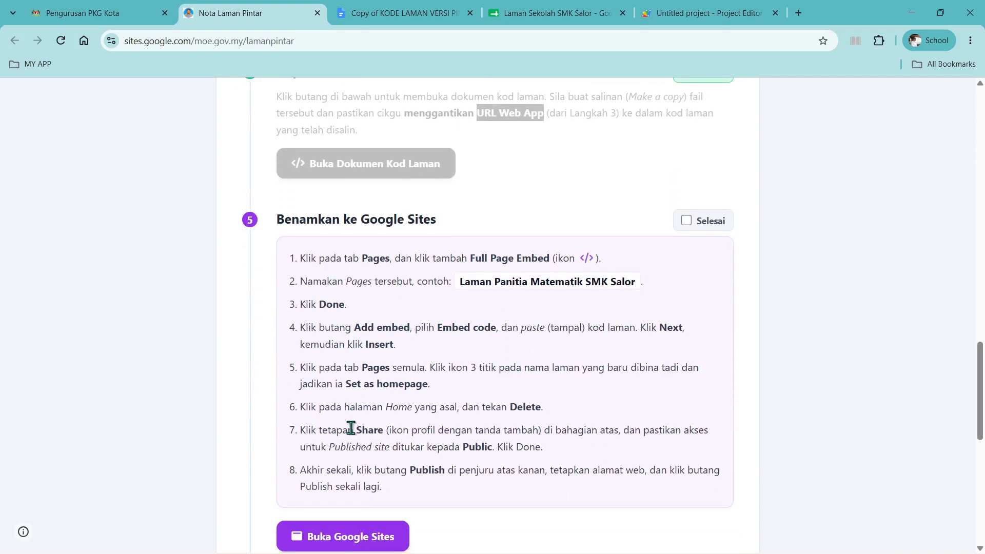
pyautogui.scroll(-3, 351, 428)
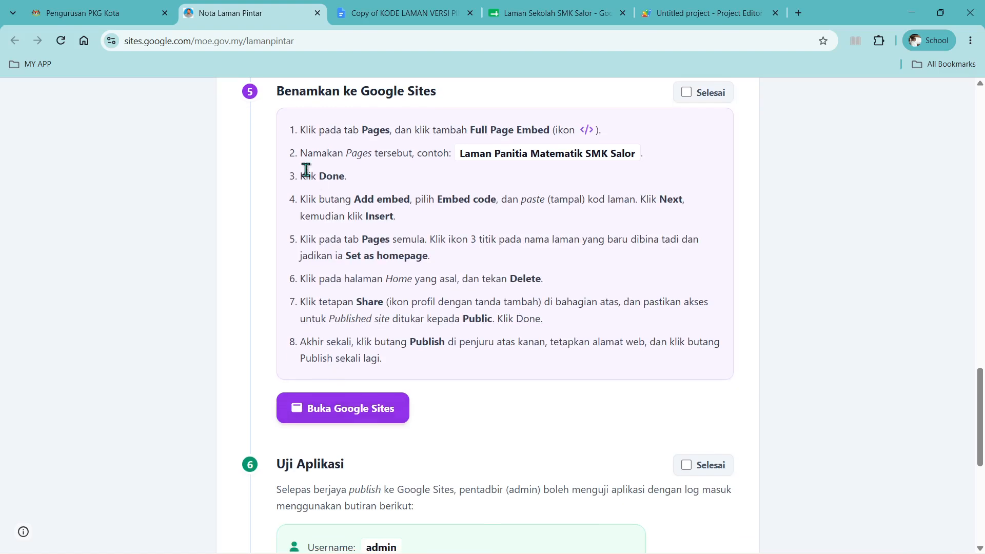
# - Open Google Sites through the guide's link and create a blank site
pyautogui.click(339, 418)
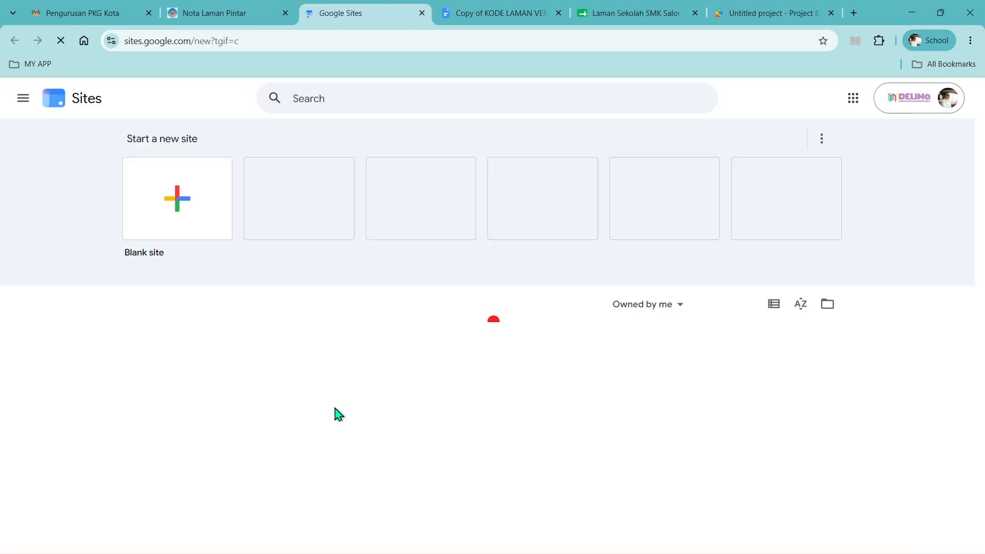
pyautogui.click(241, 15)
pyautogui.scroll(1, 466, 275)
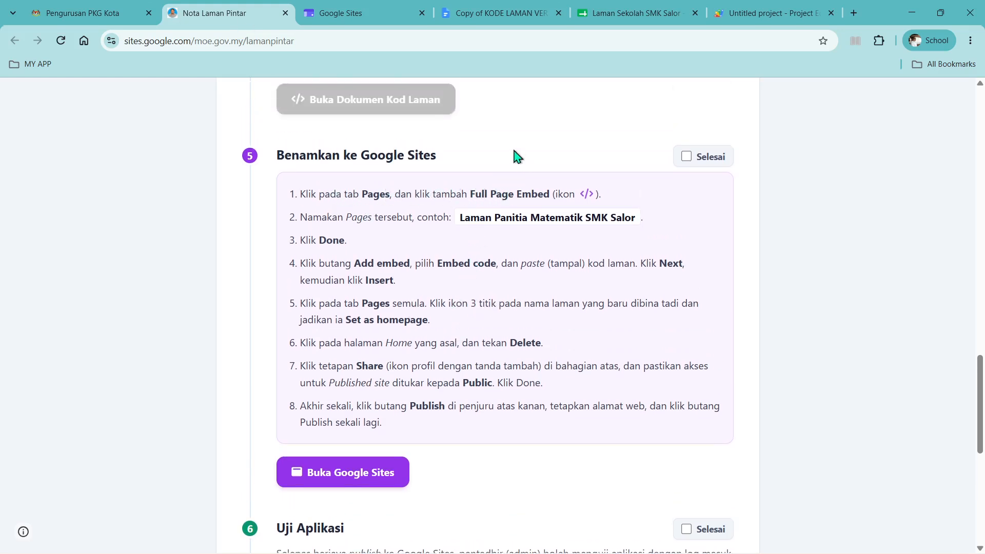
pyautogui.moveTo(362, 197); pyautogui.dragTo(398, 196)
pyautogui.click(334, 19)
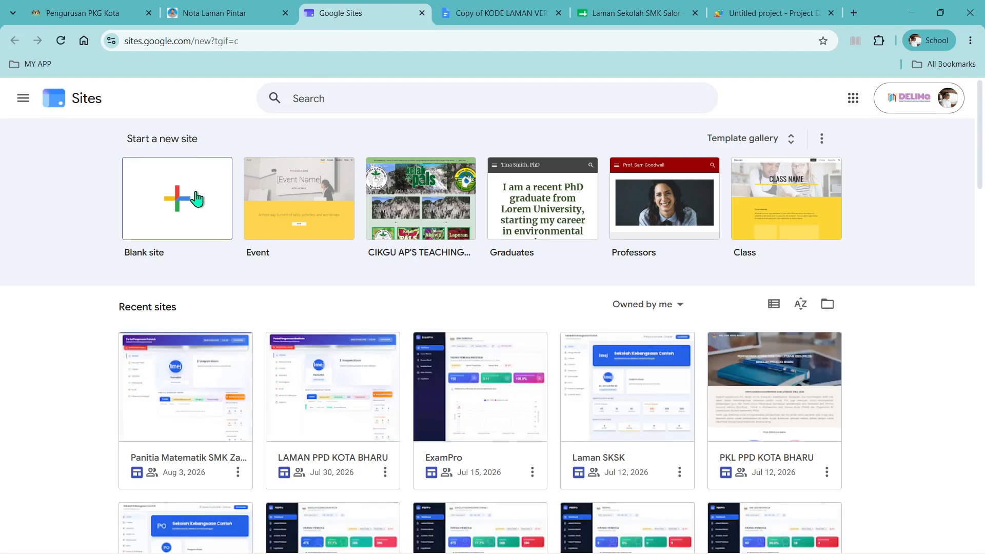
pyautogui.click(196, 199)
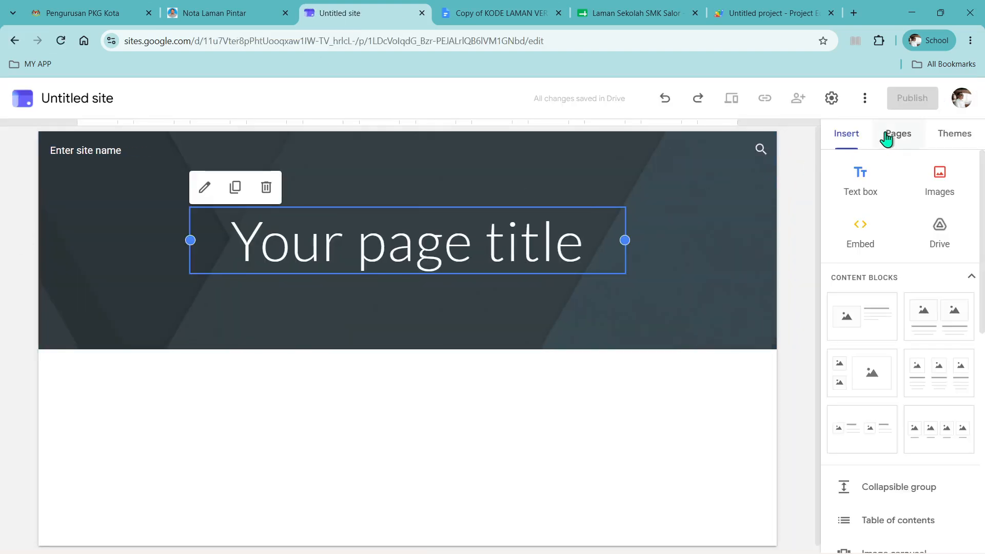
# - Add a new full page embed page named "Laman SMK Salor" to the site
pyautogui.click(887, 138)
pyautogui.moveTo(900, 513)
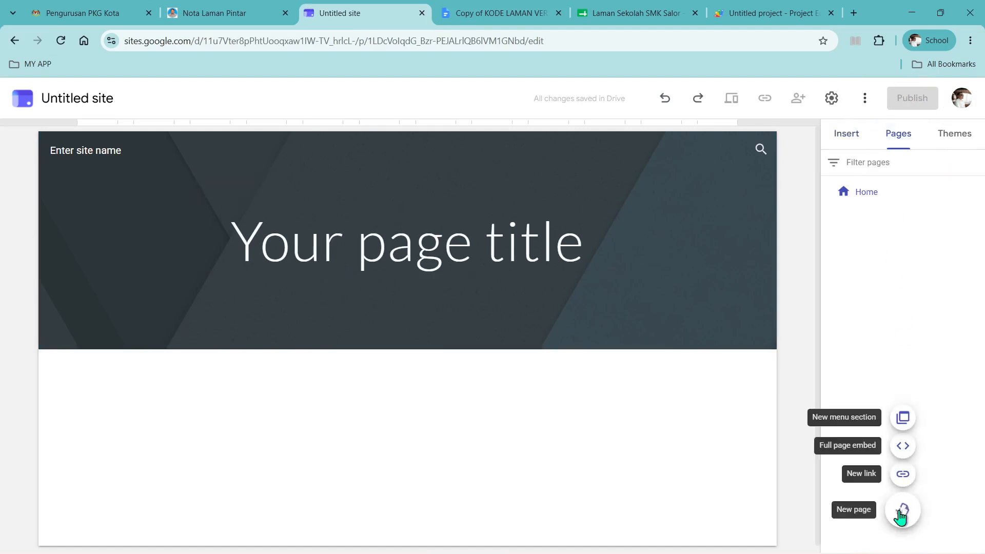
pyautogui.click(903, 448)
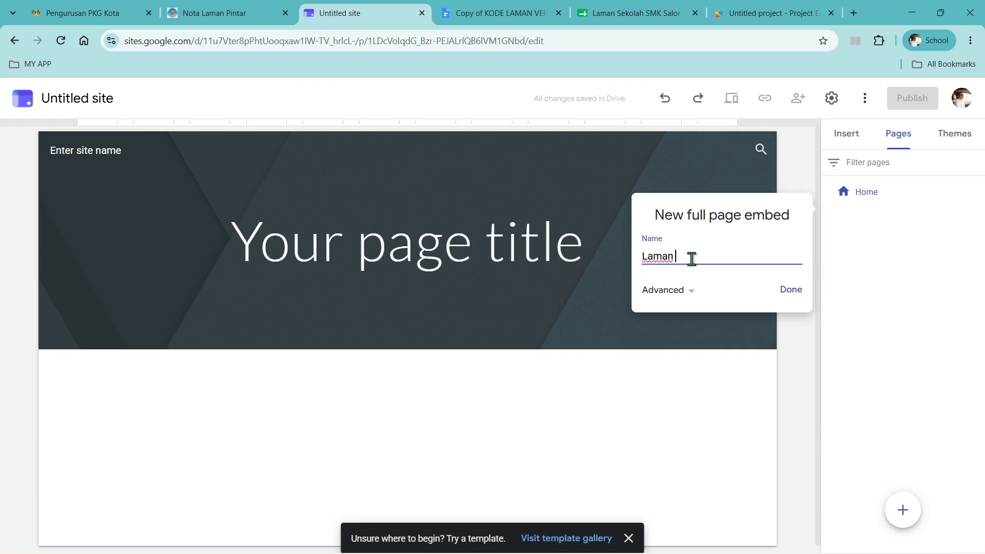
pyautogui.write('Laman SMK Salor')
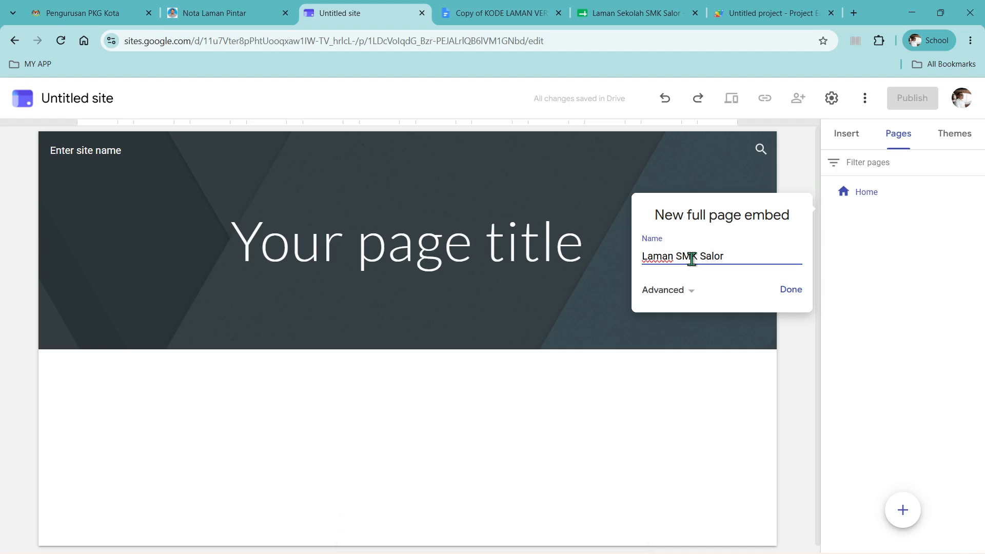
pyautogui.click(788, 300)
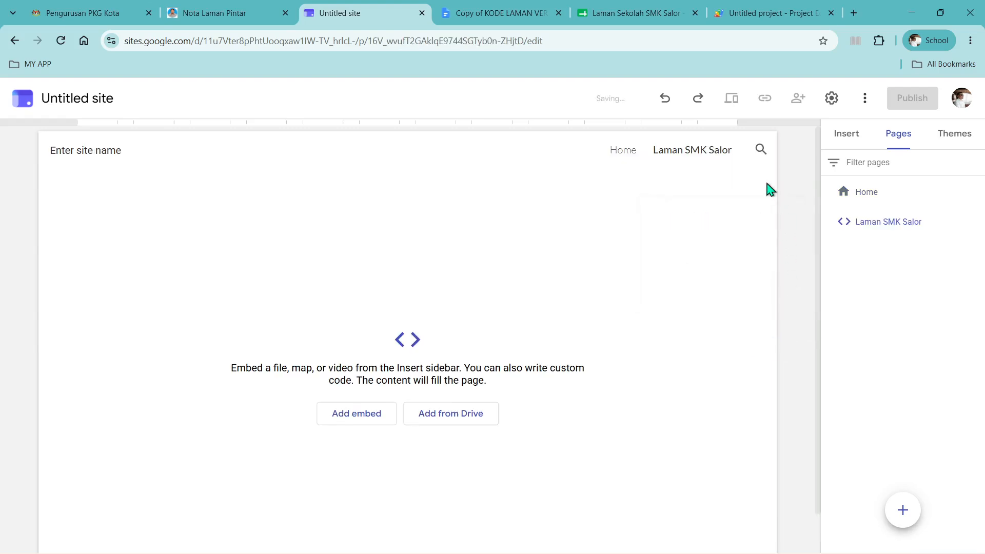
# - Copy the entire site code from the code document "Copy of KODE LAMAN VERSI PINTAR"
pyautogui.click(508, 14)
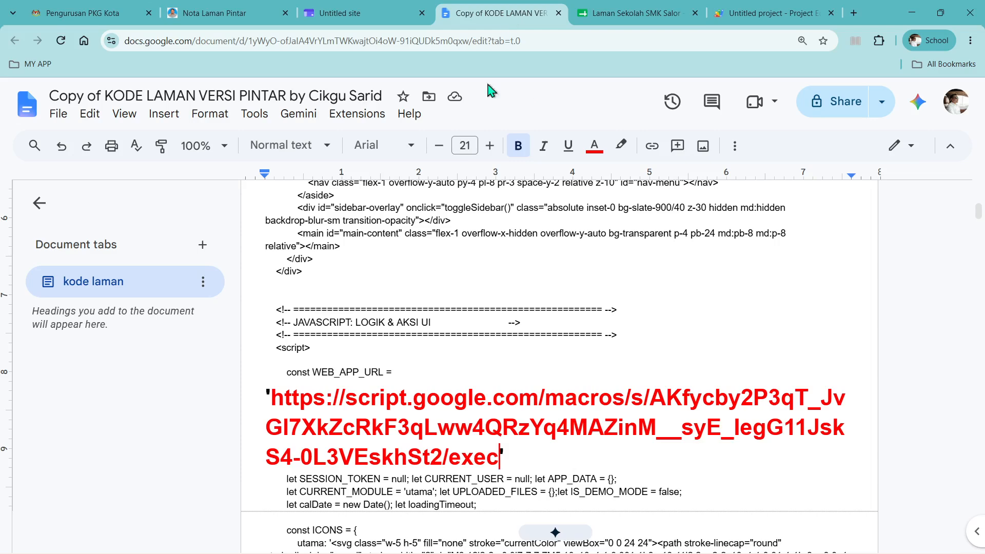
pyautogui.click(445, 274)
pyautogui.hotkey('ctrl', 'a')
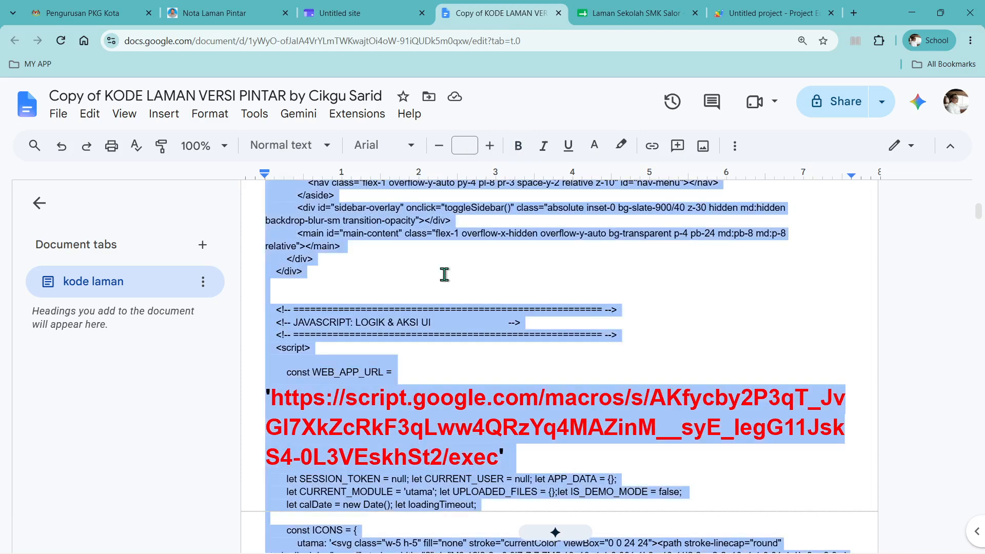
pyautogui.rightClick(445, 274)
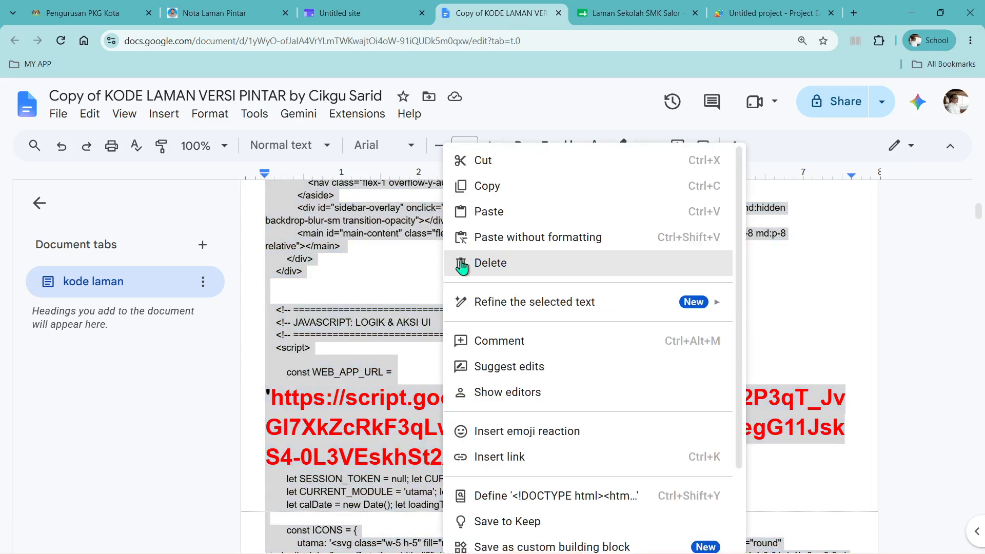
pyautogui.click(523, 195)
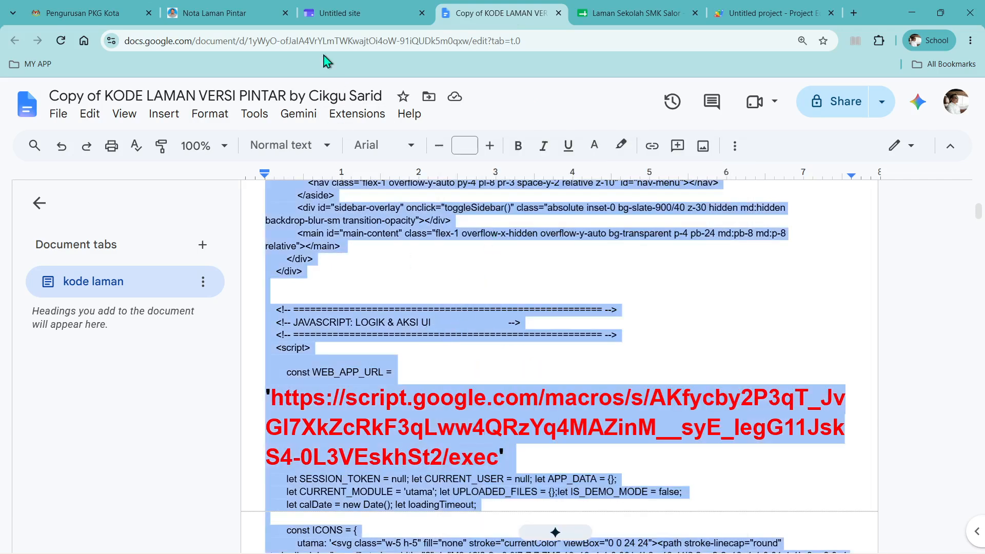
# - Embed the copied site code as embed code in the Laman SMK Salor page of the Google Sites site
pyautogui.click(332, 13)
pyautogui.click(355, 415)
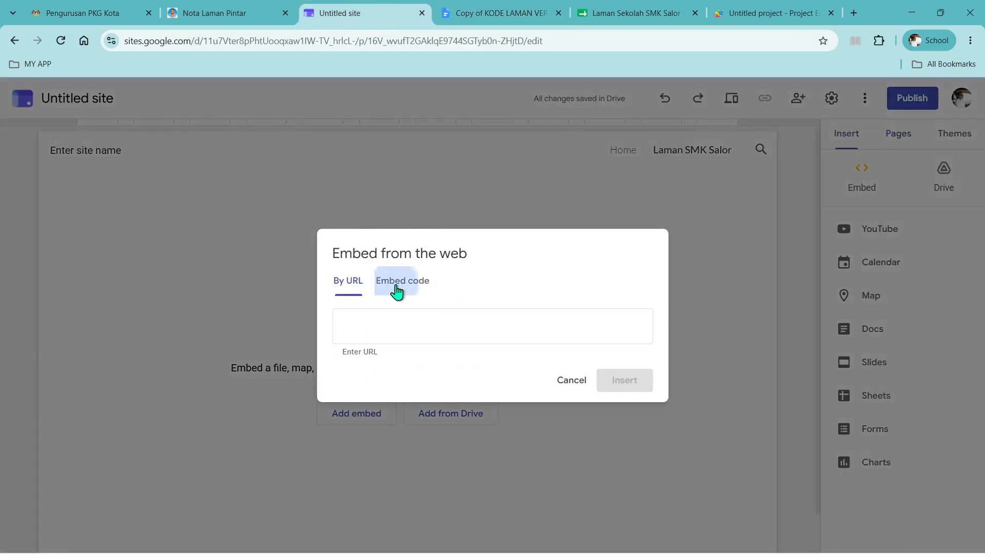
pyautogui.click(396, 290)
pyautogui.rightClick(384, 310)
pyautogui.click(452, 185)
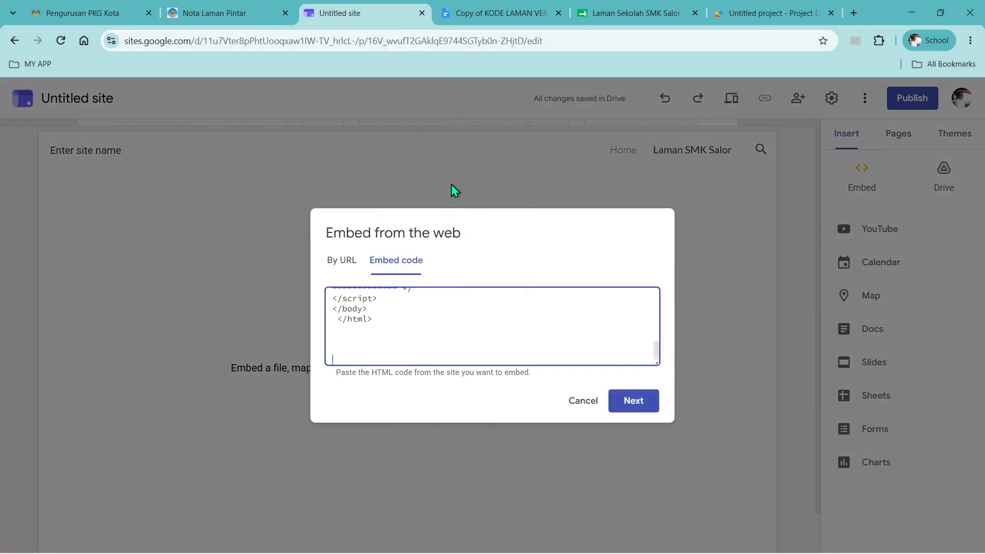
pyautogui.click(638, 405)
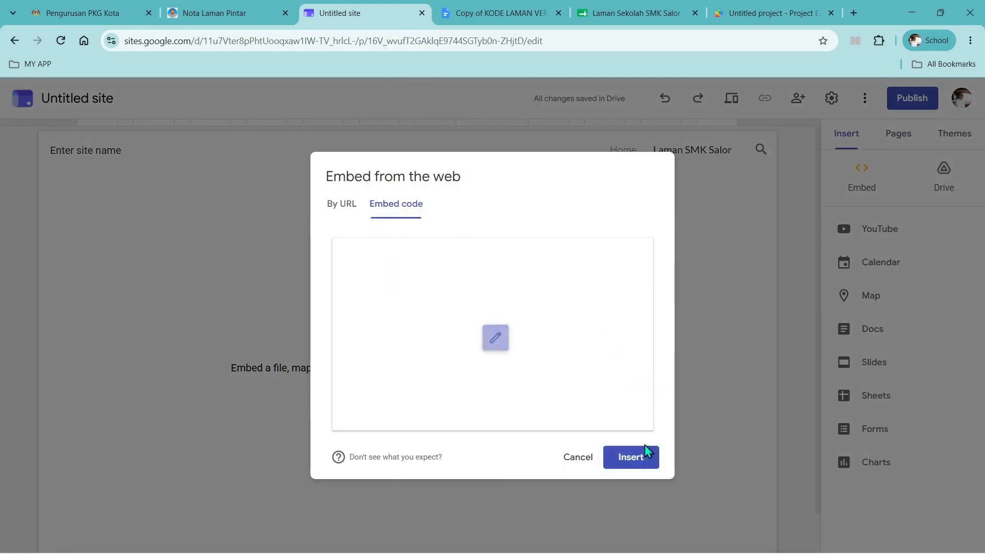
pyautogui.click(641, 461)
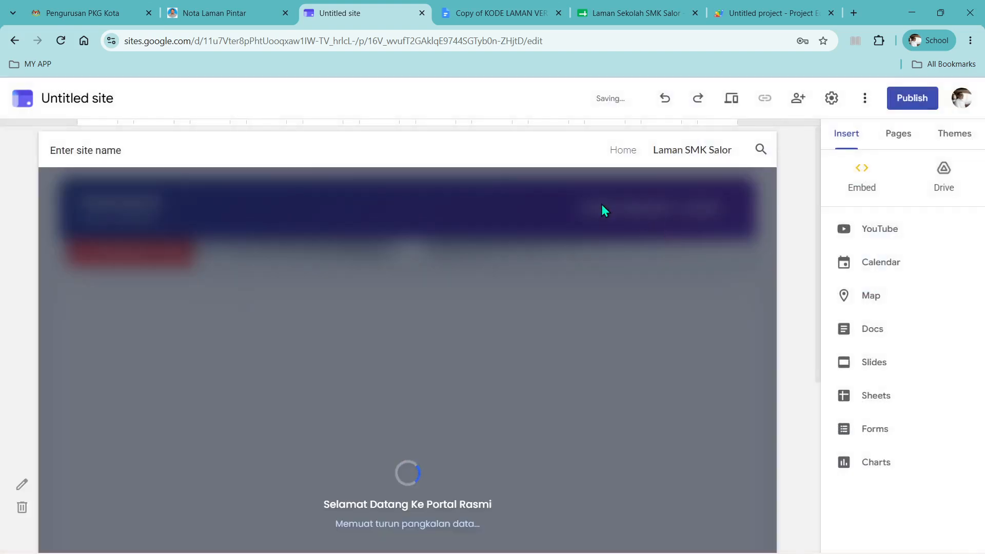
# - Review the guide's "Benamkan ke Google Sites" instructions from naming the page through setting it as homepage
pyautogui.click(246, 5)
pyautogui.moveTo(470, 218); pyautogui.dragTo(612, 233)
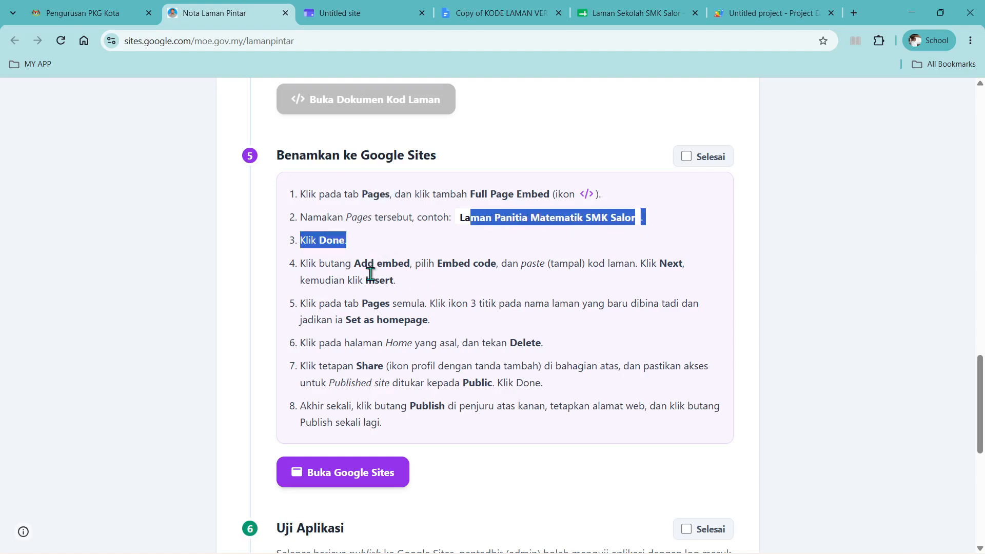
pyautogui.moveTo(353, 264); pyautogui.dragTo(512, 264)
pyautogui.moveTo(368, 280); pyautogui.dragTo(417, 286)
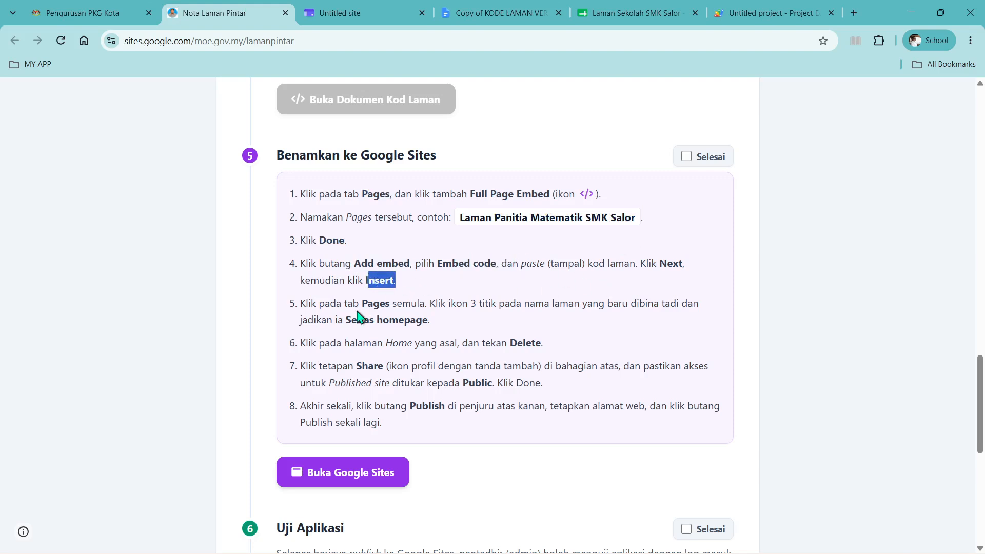
pyautogui.moveTo(363, 306); pyautogui.dragTo(410, 308)
pyautogui.moveTo(350, 319); pyautogui.dragTo(423, 320)
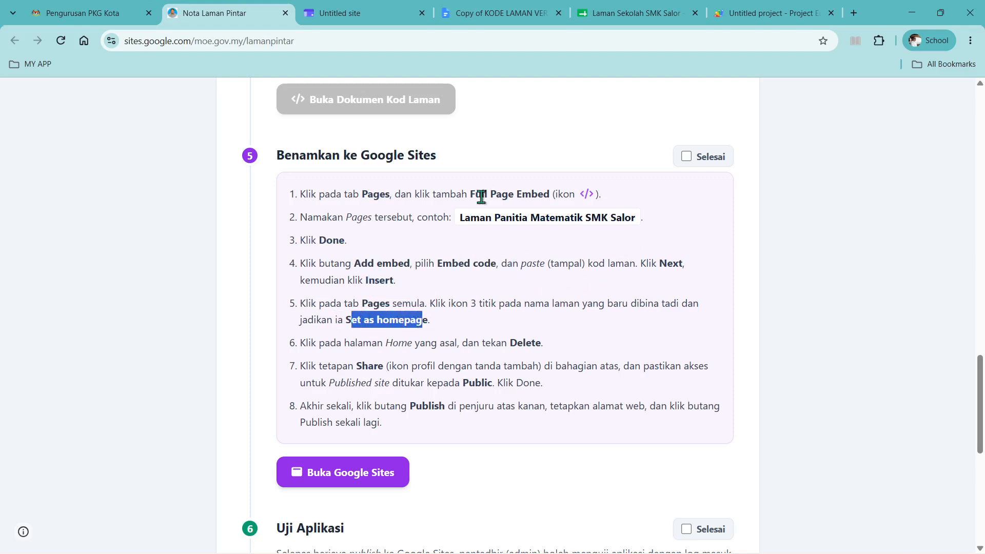
# - Make the Laman SMK Salor page the site's homepage and delete the original Home page
pyautogui.click(380, 15)
pyautogui.click(905, 142)
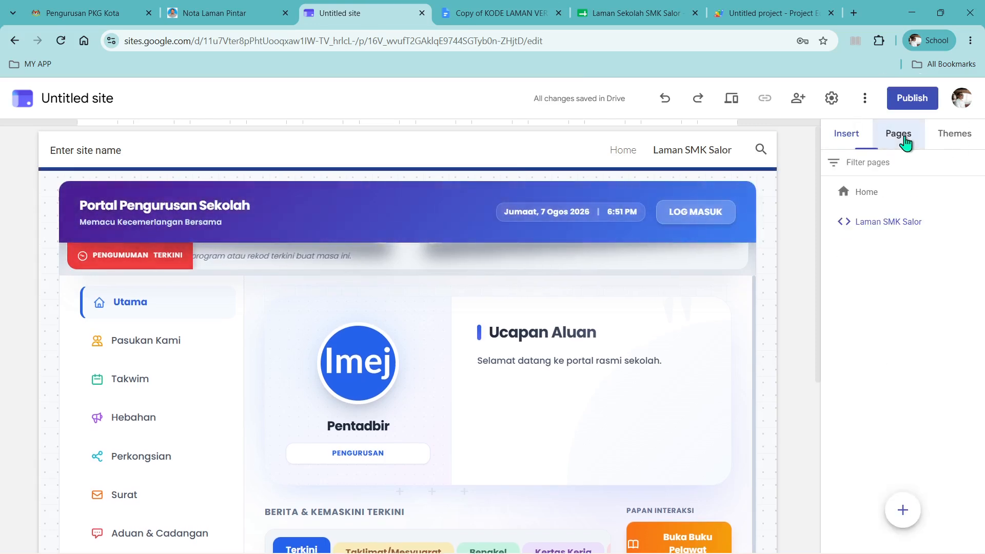
pyautogui.click(976, 222)
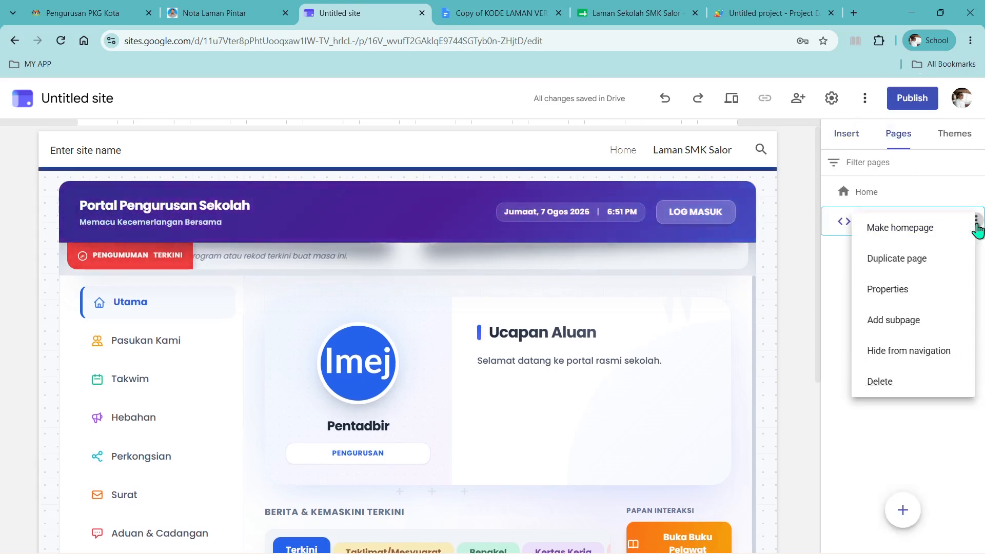
pyautogui.click(918, 229)
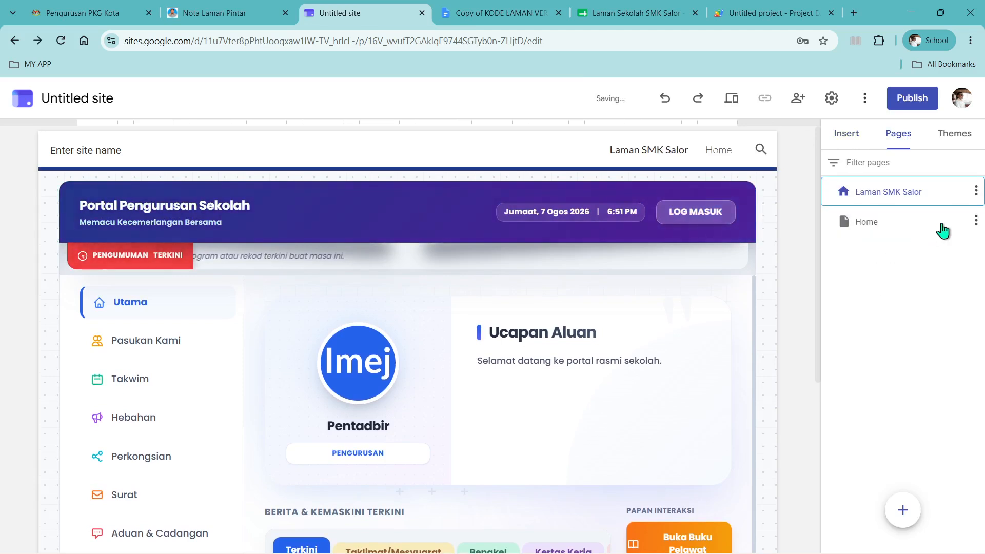
pyautogui.click(975, 221)
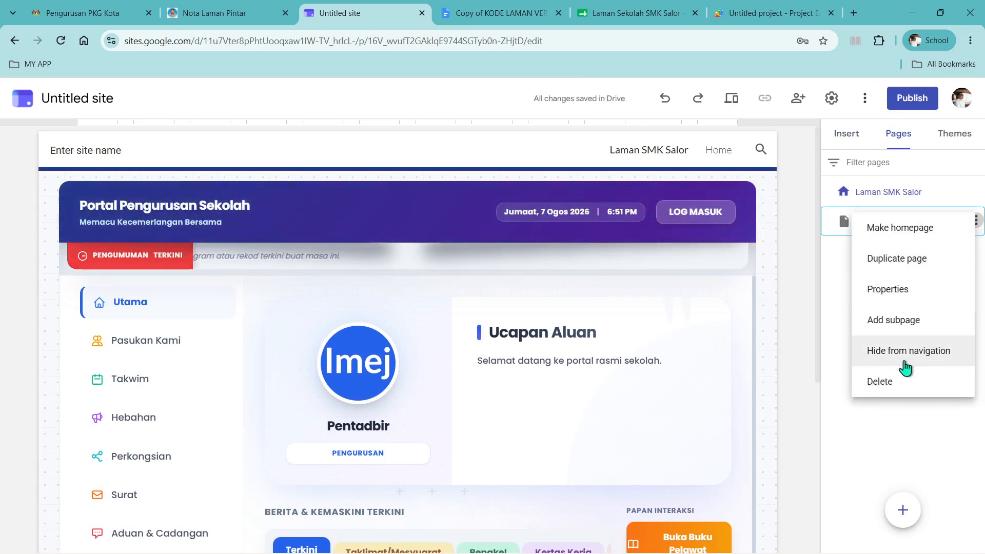
pyautogui.click(889, 385)
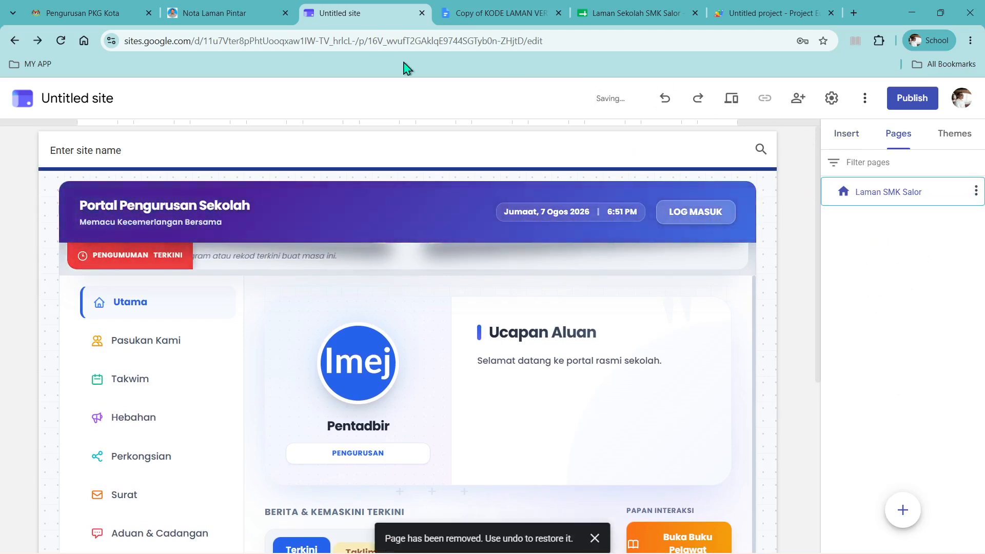
# - Check the guide's remaining instructions, and name the site file and the site header "Laman SMK Salor"
pyautogui.click(227, 8)
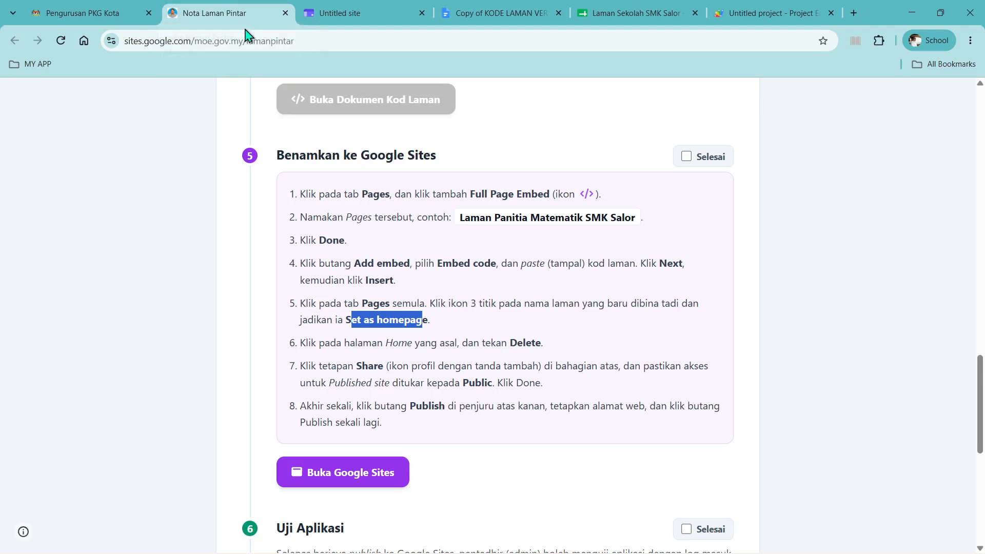
pyautogui.scroll(1, 369, 405)
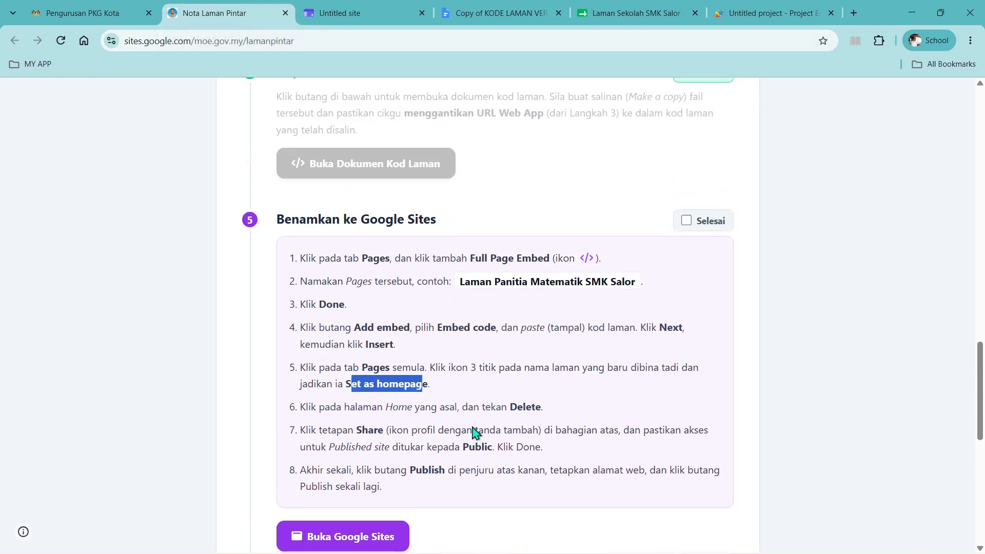
pyautogui.click(362, 11)
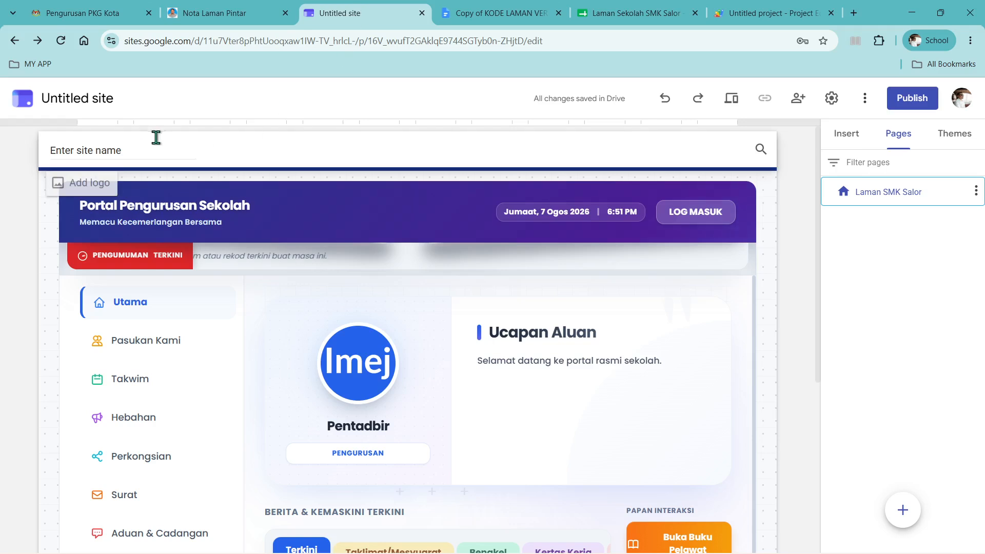
pyautogui.click(105, 97)
pyautogui.write('Laman ')
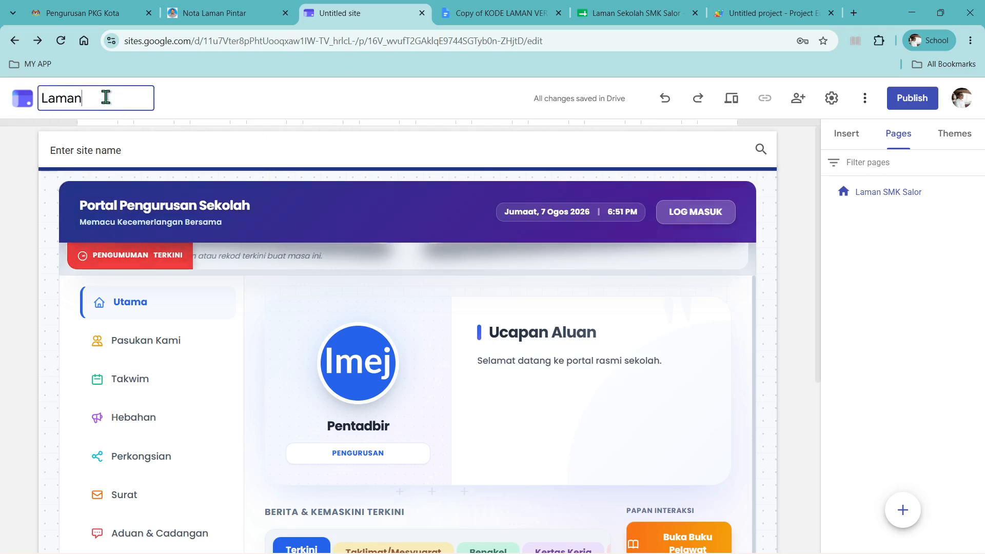
pyautogui.write('SMK Salor')
pyautogui.click(125, 148)
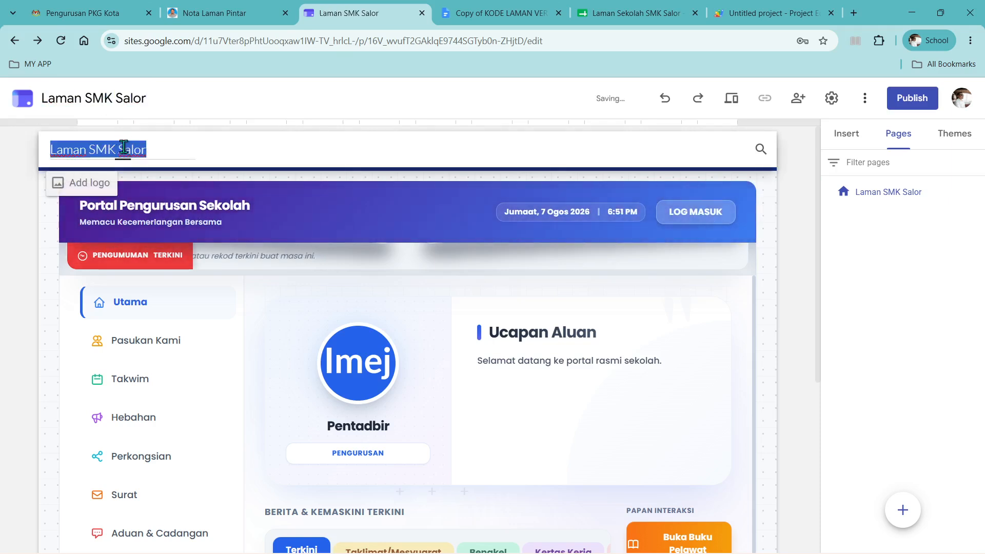
pyautogui.click(136, 147)
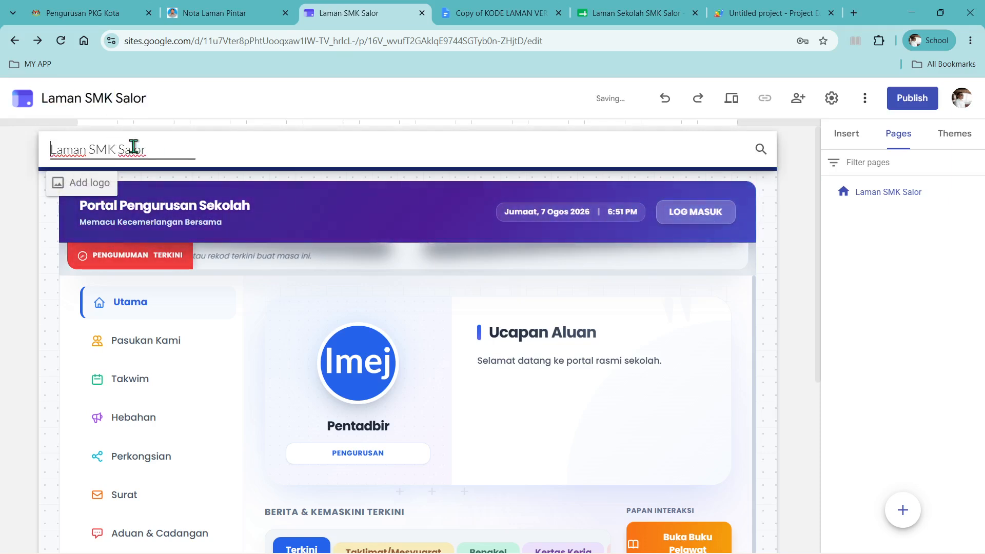
# - Recheck the guide and set the sharing access of the published site to Public
pyautogui.click(221, 13)
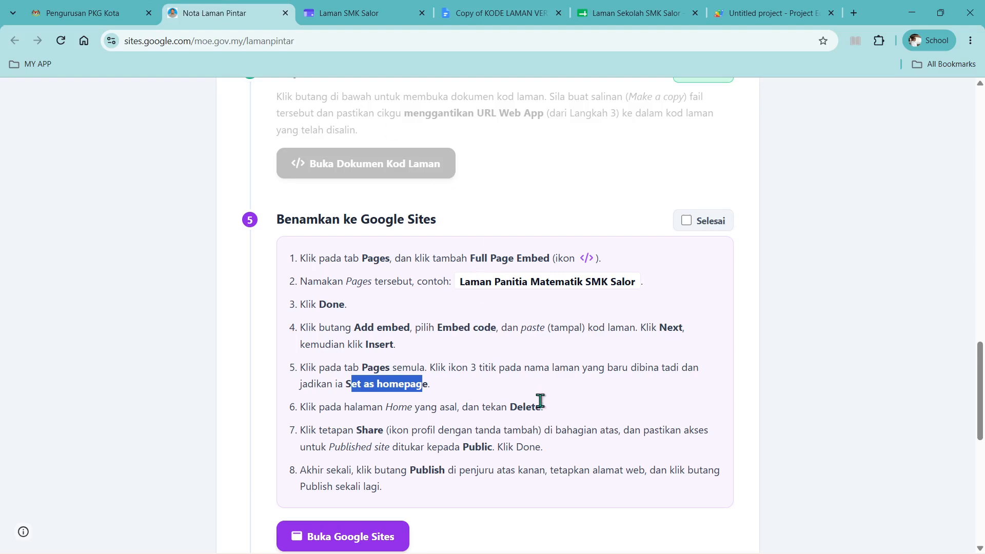
pyautogui.click(375, 11)
pyautogui.click(795, 101)
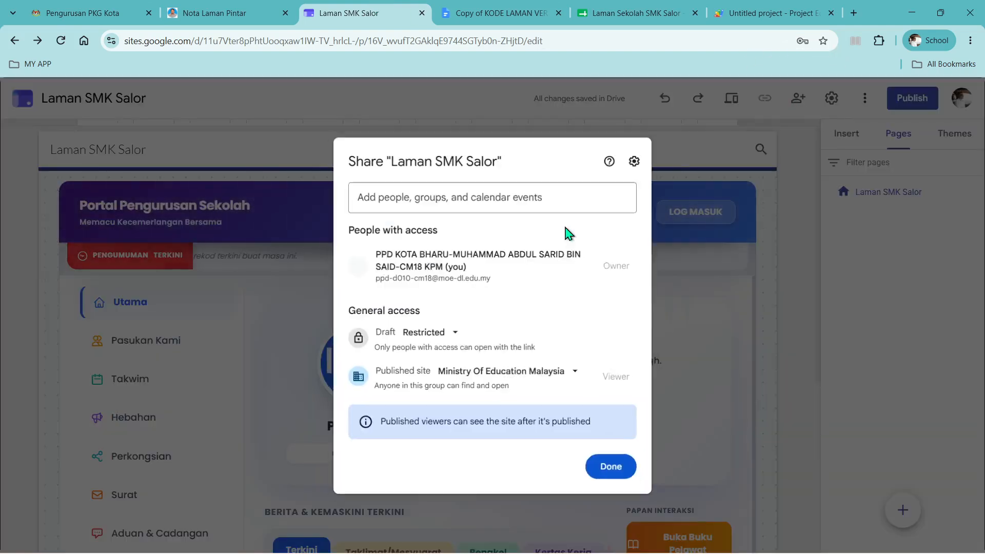
pyautogui.click(521, 382)
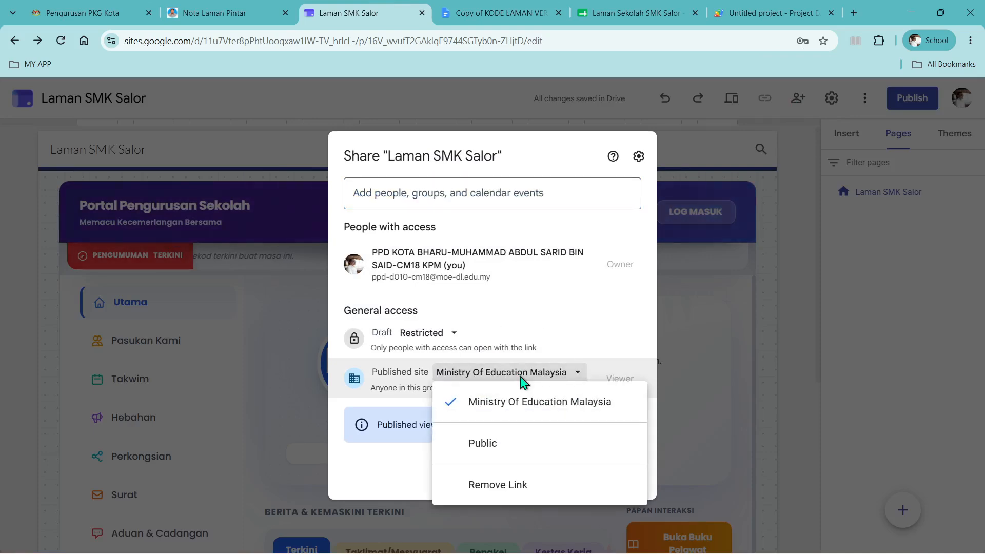
pyautogui.click(509, 448)
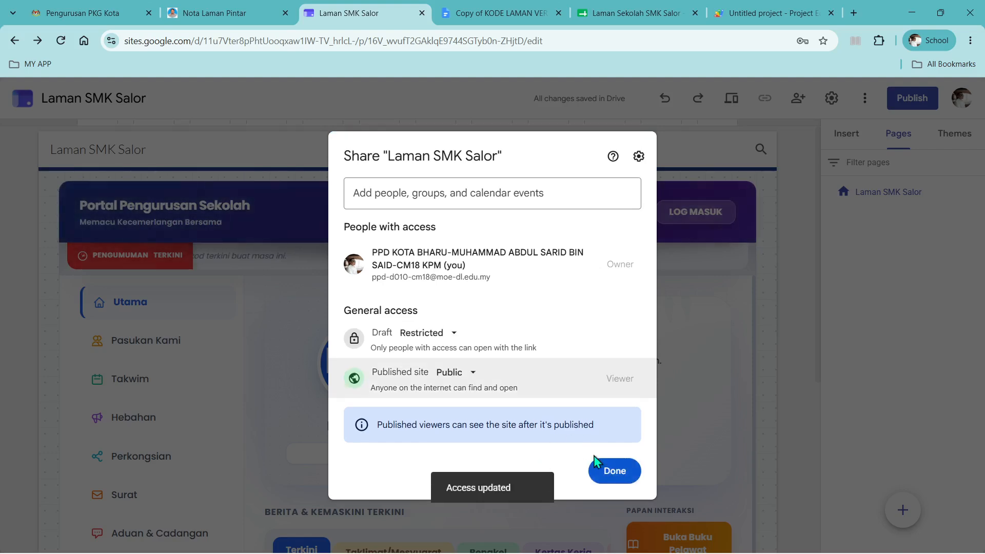
pyautogui.click(611, 473)
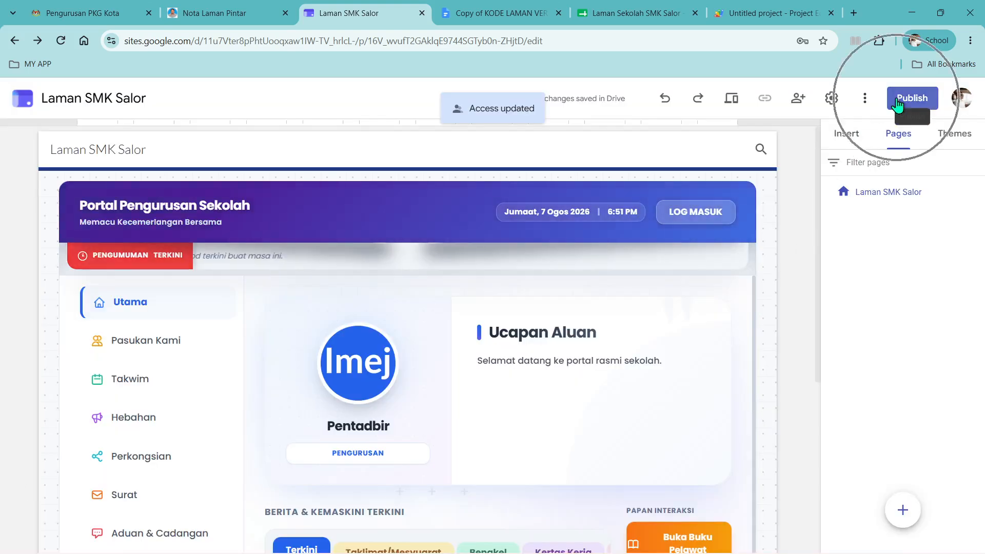
# - Publish the site under the web address lamansmksalor and open the published page
pyautogui.click(896, 103)
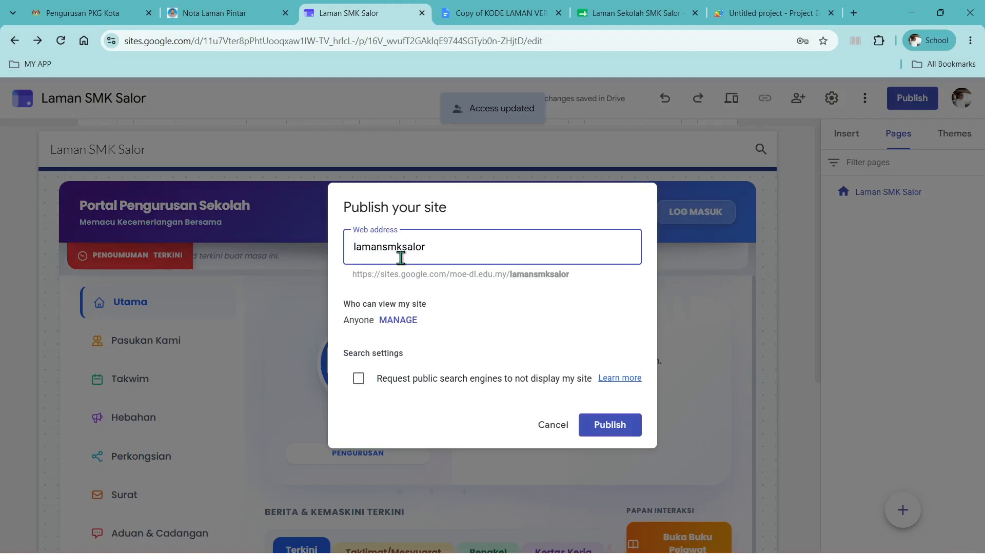
pyautogui.doubleClick(400, 250)
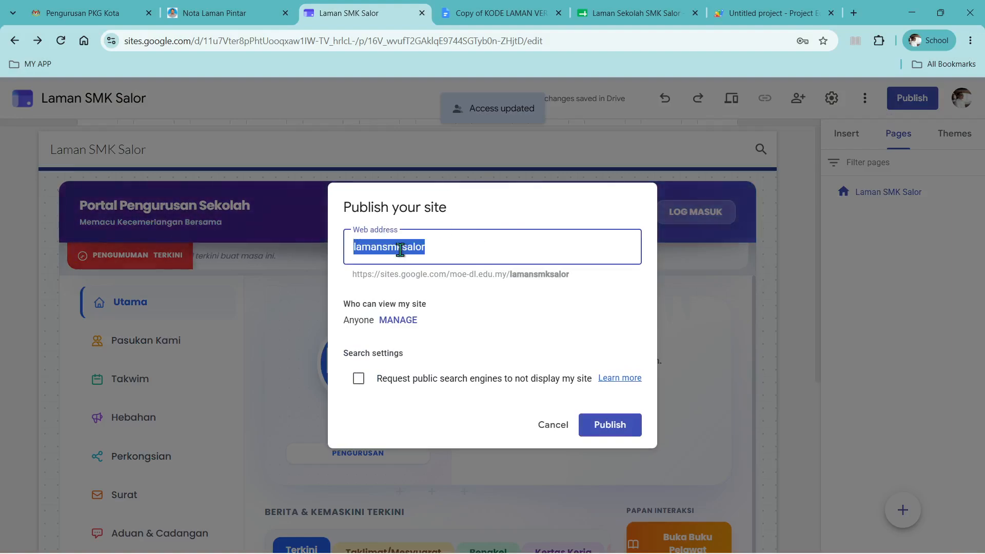
pyautogui.write('smk')
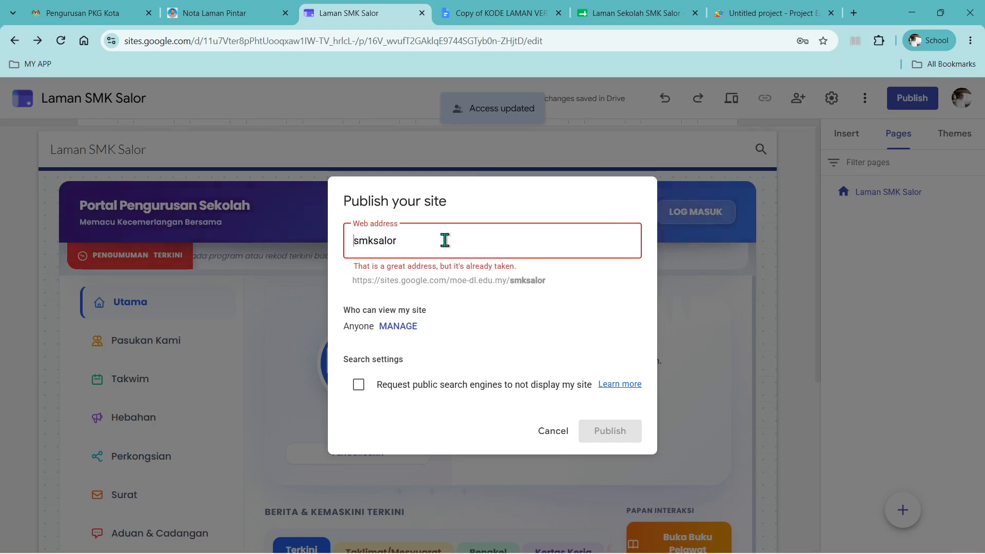
pyautogui.press('Home')
pyautogui.write('laman')
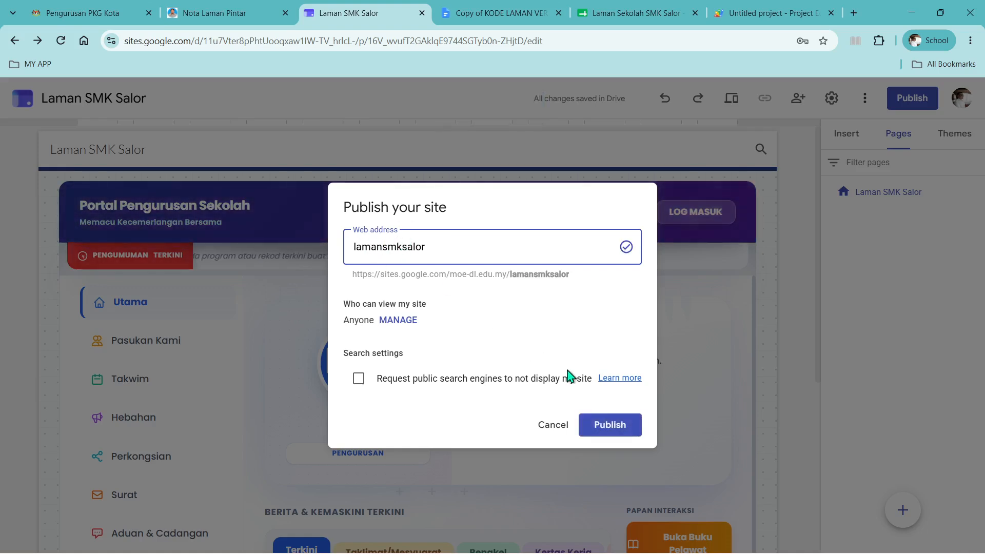
pyautogui.click(609, 425)
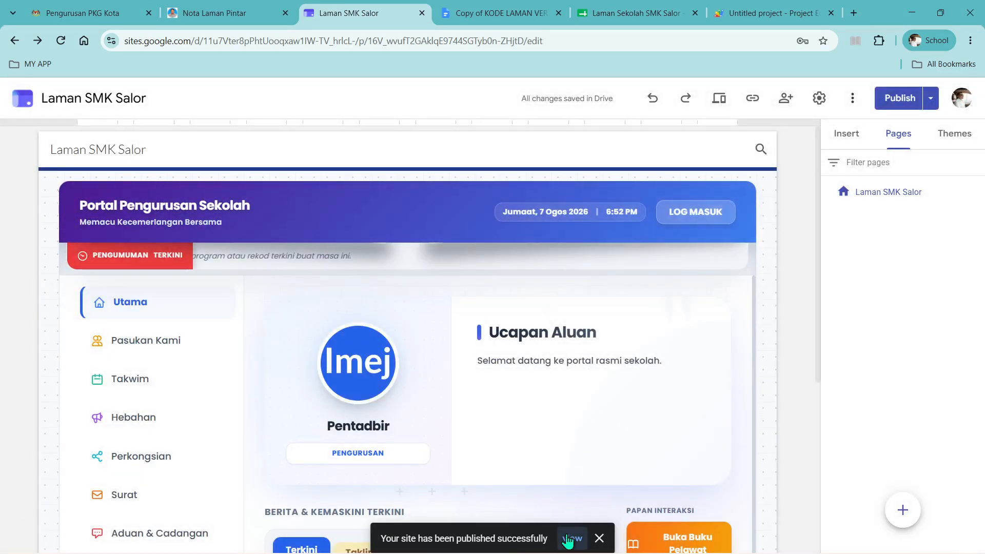
pyautogui.click(569, 537)
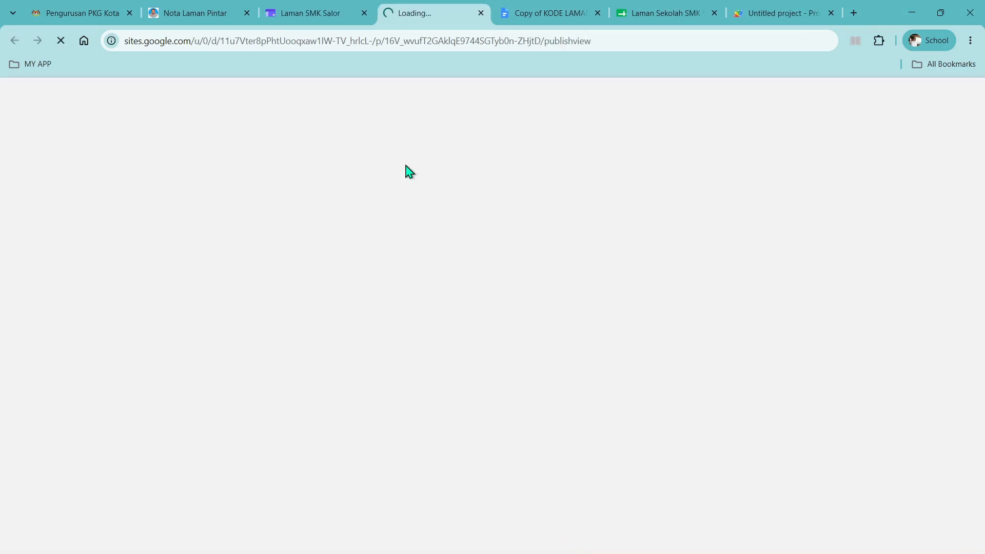
# - Clear the site name from the site header in the editor and publish the change
pyautogui.click(311, 13)
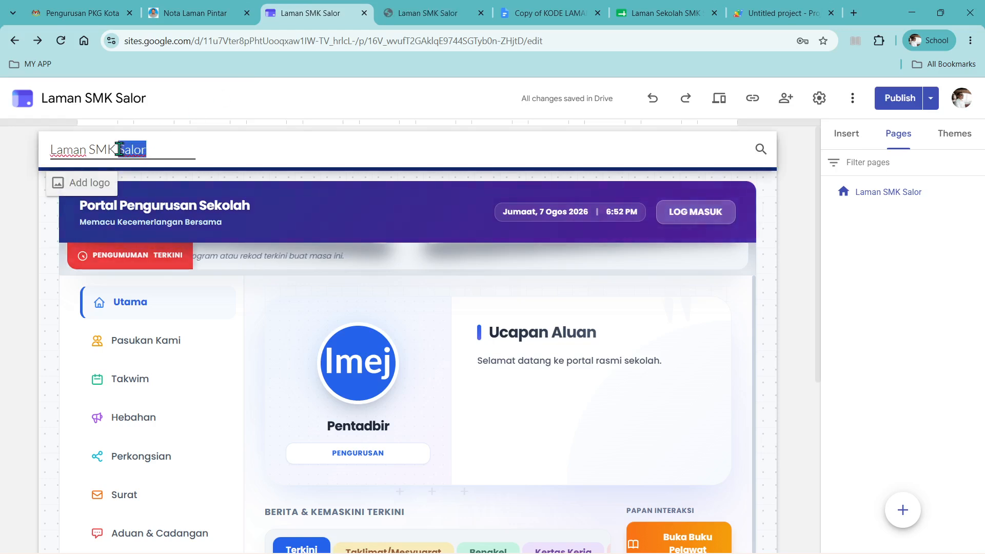
pyautogui.press('BackSpace')
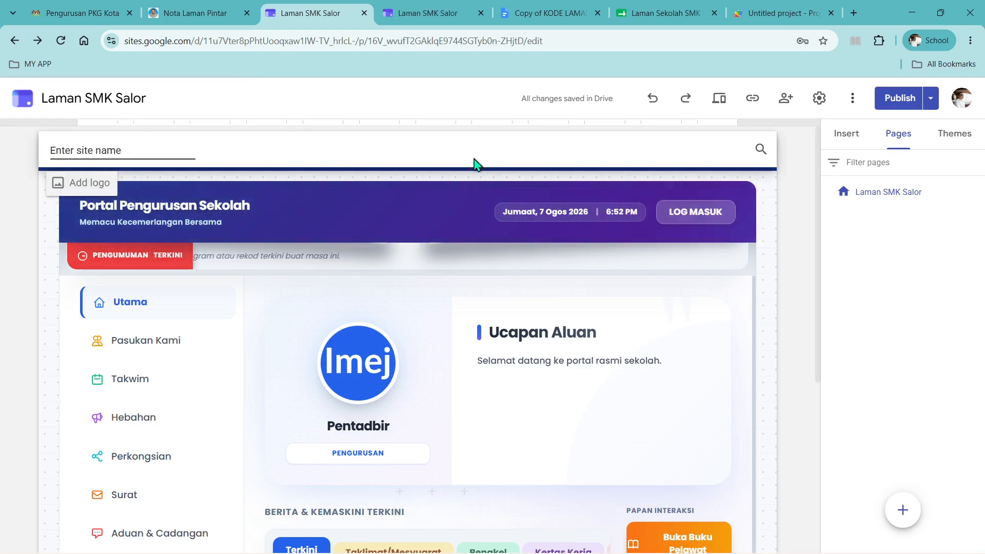
pyautogui.click(899, 98)
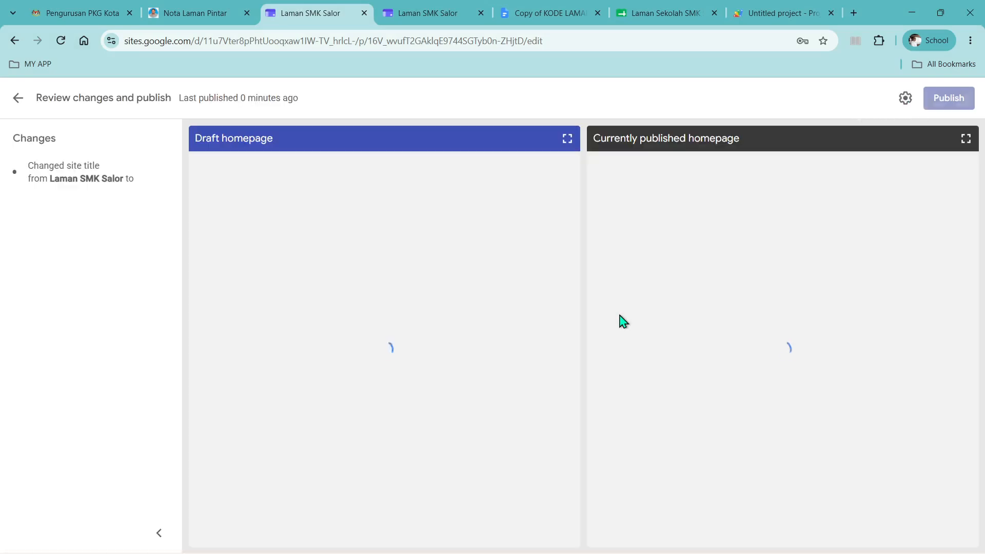
pyautogui.click(954, 98)
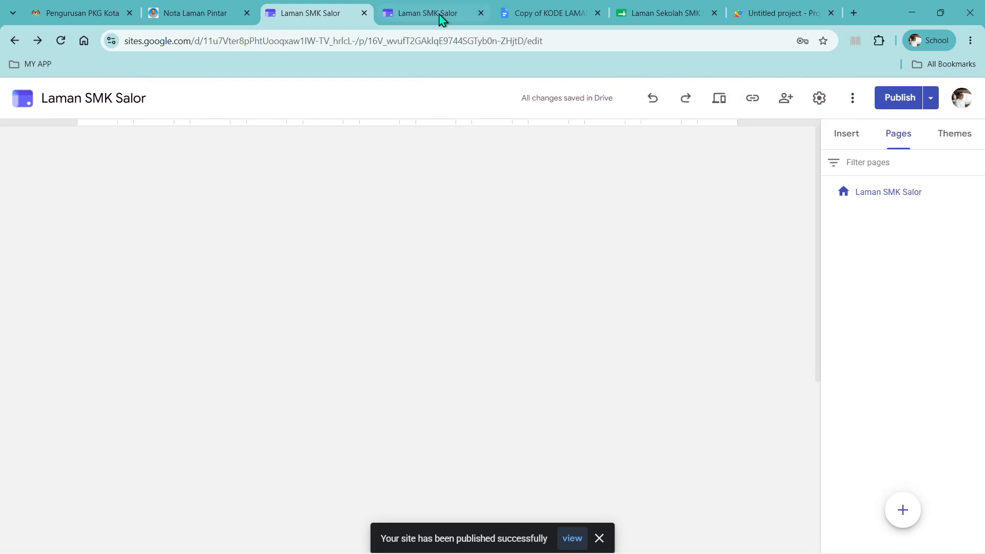
# - Close the outdated view of the published site and open the newly published version
pyautogui.click(440, 19)
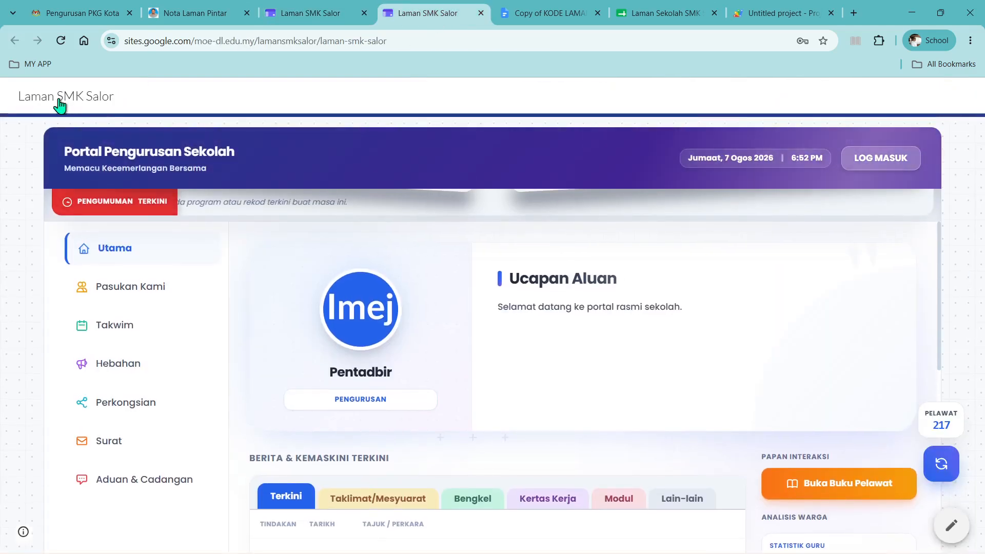
pyautogui.click(480, 13)
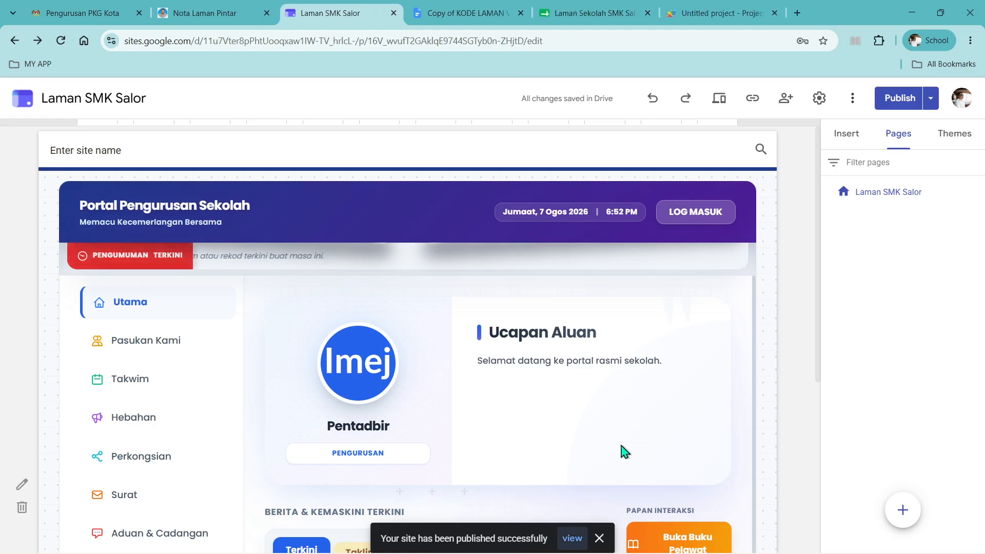
pyautogui.click(572, 539)
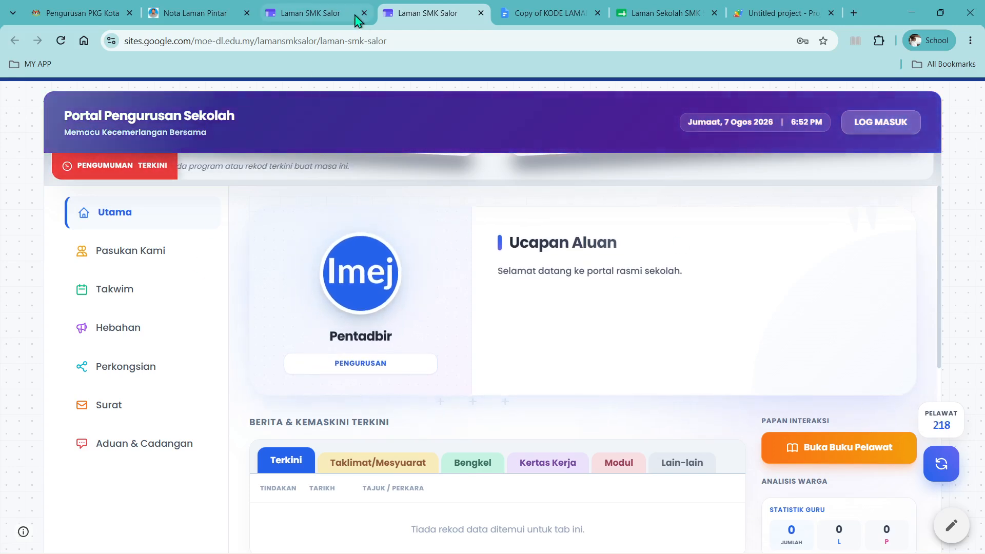
# - Review the guide from the "Benamkan ke Google Sites" instructions through the "Uji Aplikasi" testing section, and return to the published site
pyautogui.click(202, 10)
pyautogui.scroll(-4, 479, 327)
pyautogui.scroll(-2, 416, 344)
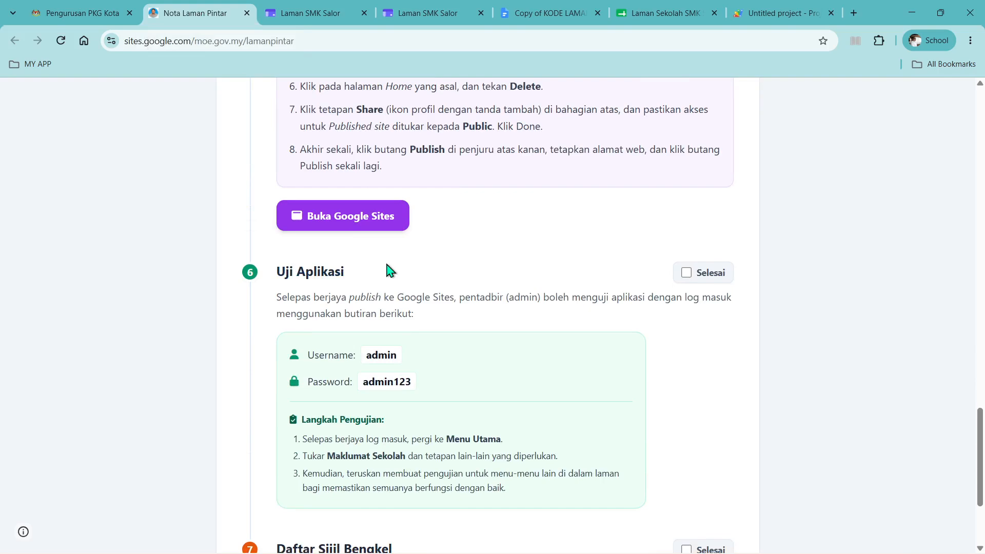
pyautogui.scroll(15, 390, 270)
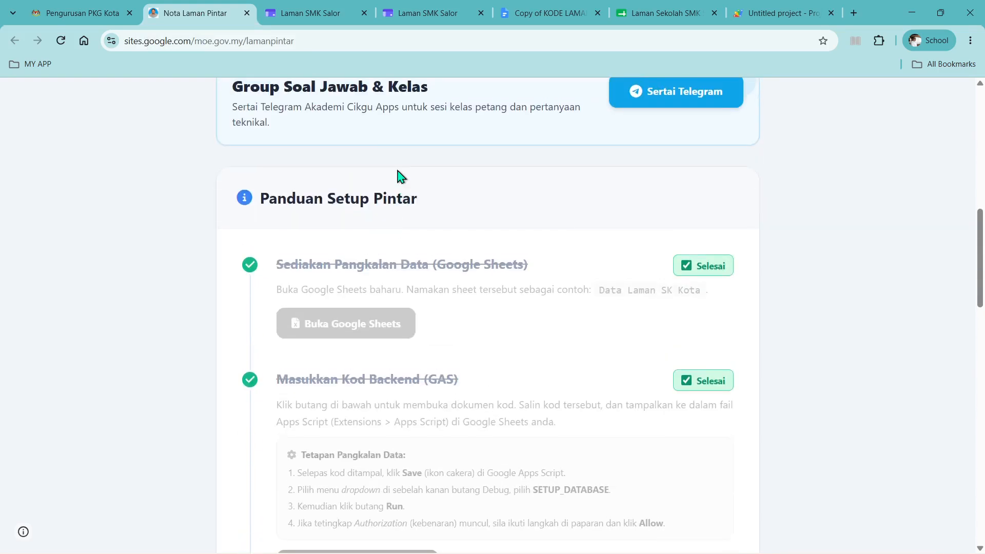
pyautogui.scroll(-15, 353, 249)
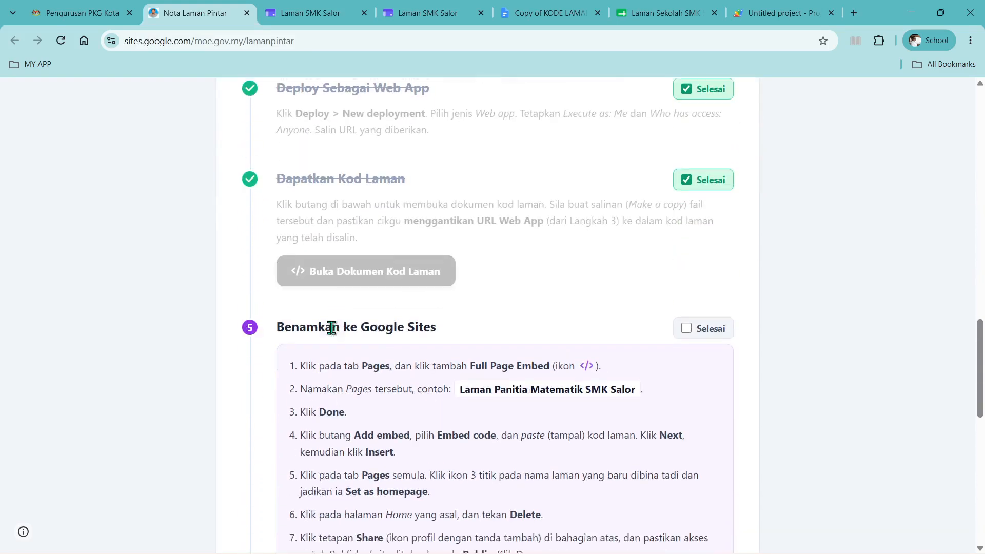
pyautogui.scroll(-1, 339, 382)
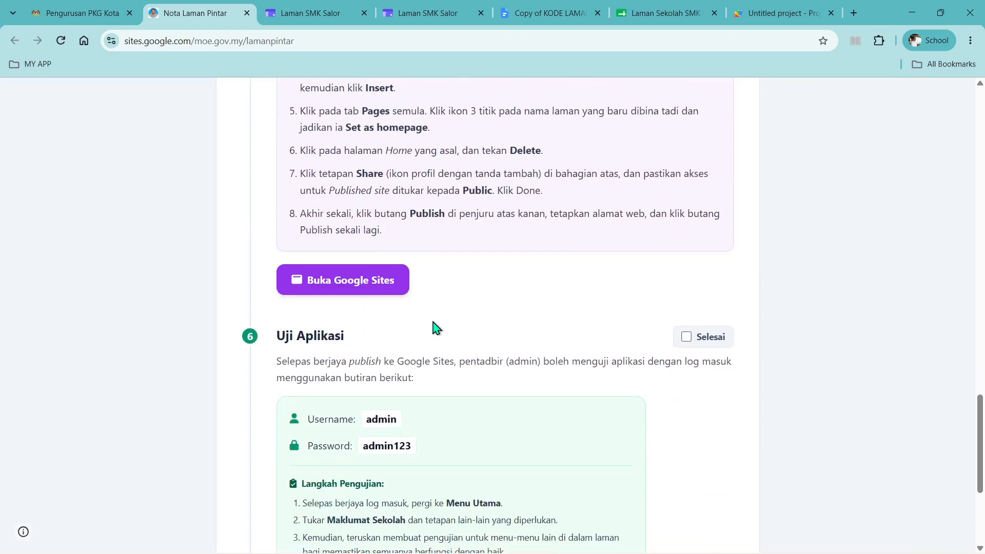
pyautogui.scroll(2, 458, 311)
pyautogui.click(322, 19)
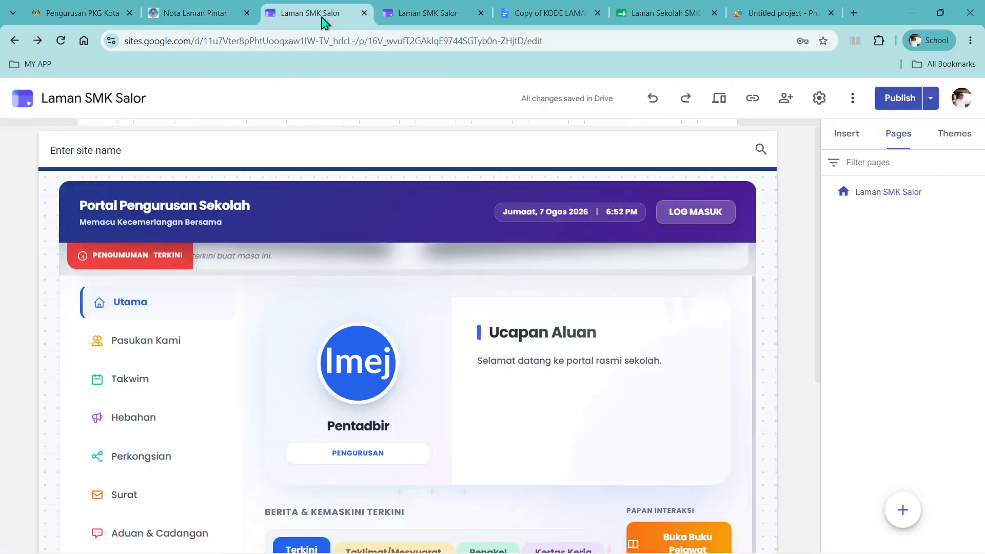
pyautogui.click(433, 13)
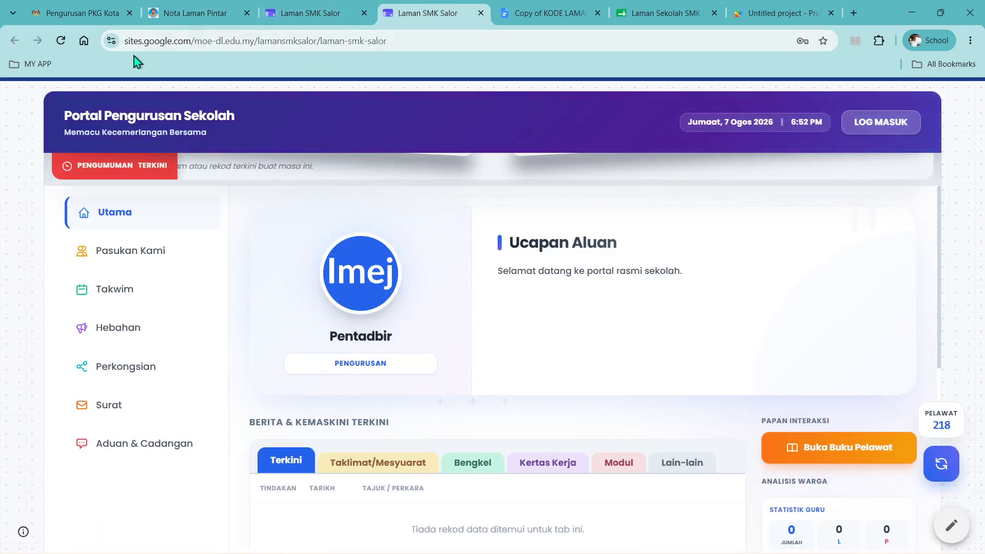